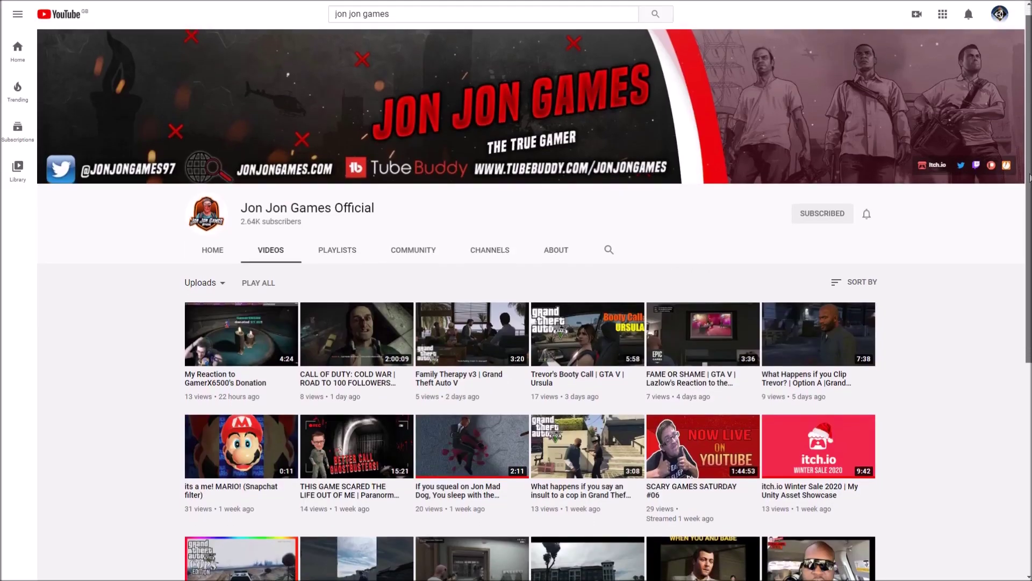
{"action": "left_click_drag", "start_coordinate": [1030, 178], "coordinate": [1029, 364]}
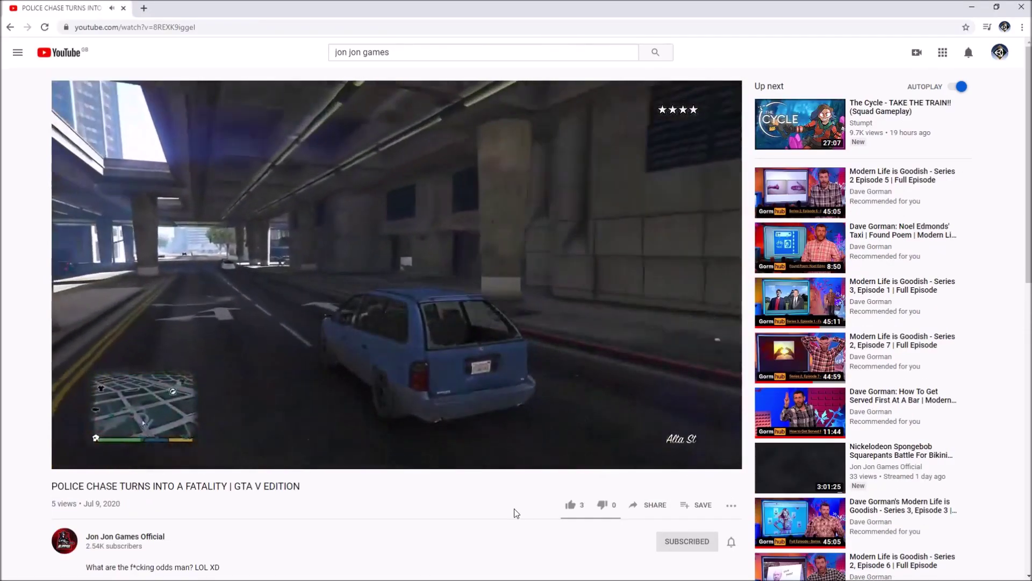
{"action": "left_click", "coordinate": [10, 28]}
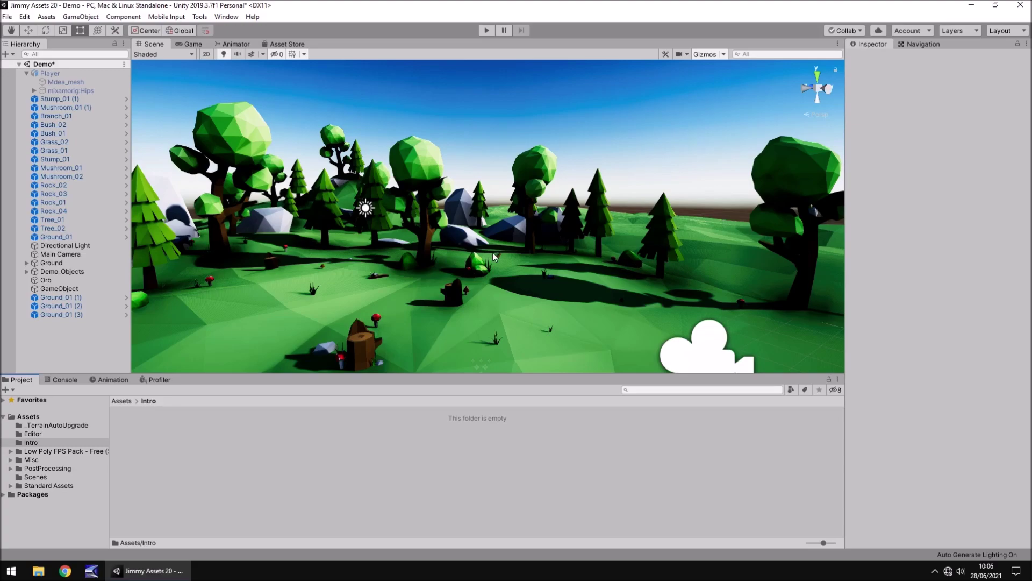
Add a Raw Image UI object to the Demo scene
{"action": "left_click", "coordinate": [76, 17]}
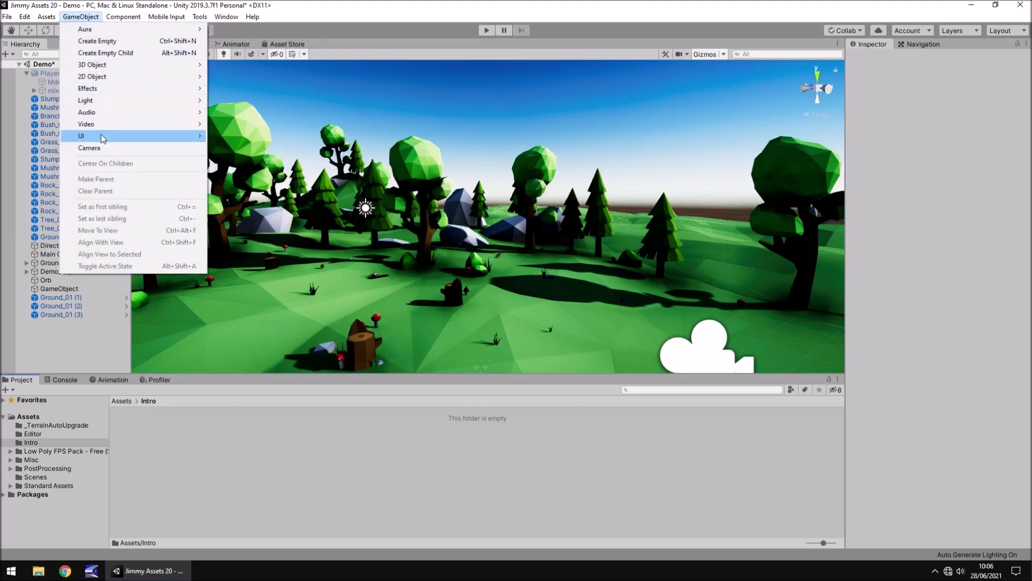
{"action": "mouse_move", "coordinate": [104, 139]}
{"action": "left_click", "coordinate": [256, 171]}
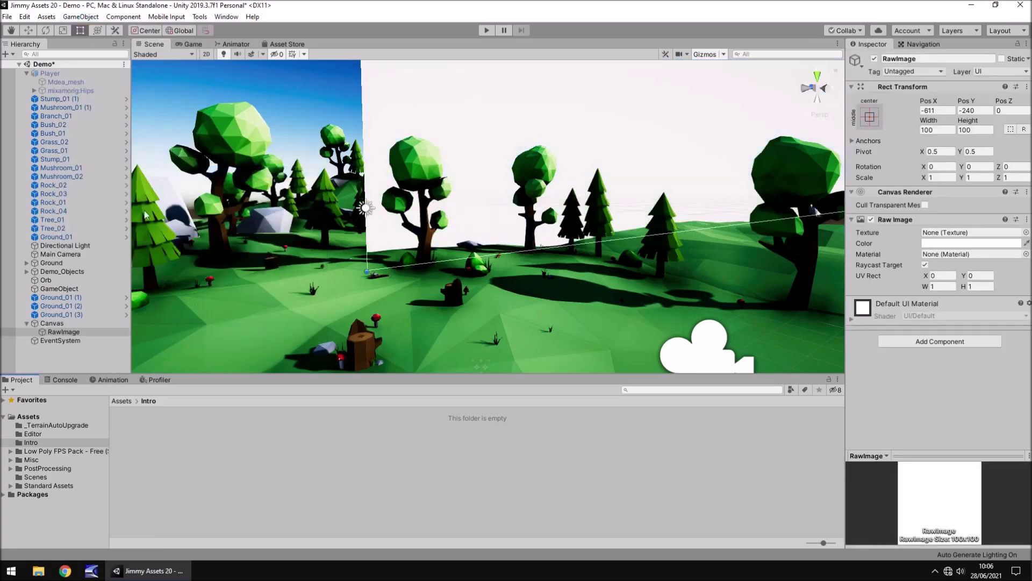
Centre the raw image on the canvas by setting Pos X and Pos Y to 0
{"action": "double_click", "coordinate": [63, 331]}
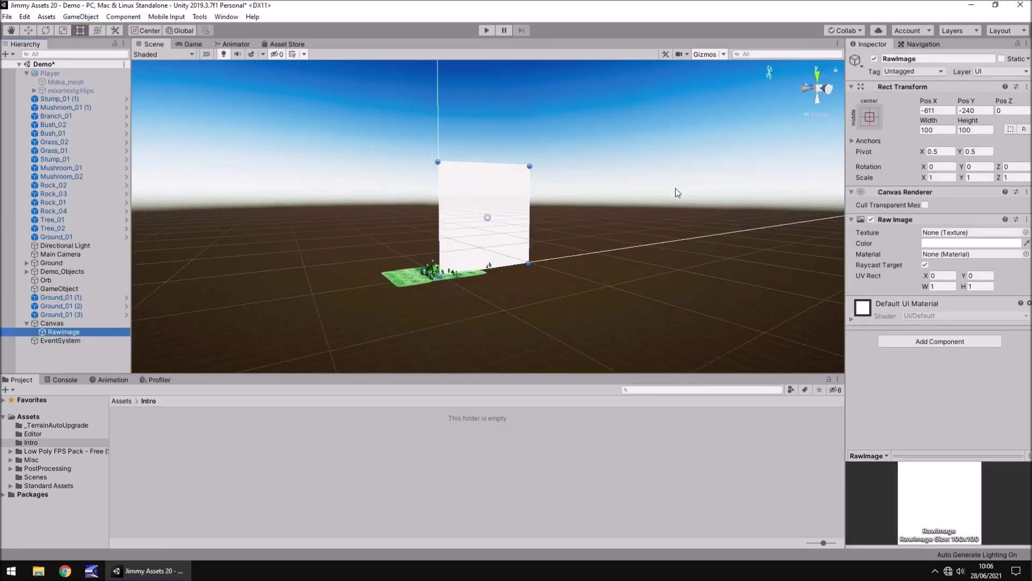
{"action": "scroll", "coordinate": [654, 176], "scroll_direction": "down", "scroll_amount": 10}
{"action": "middle_click_drag", "start_coordinate": [646, 153], "coordinate": [478, 285]}
{"action": "right_click_drag", "start_coordinate": [480, 209], "coordinate": [462, 231]}
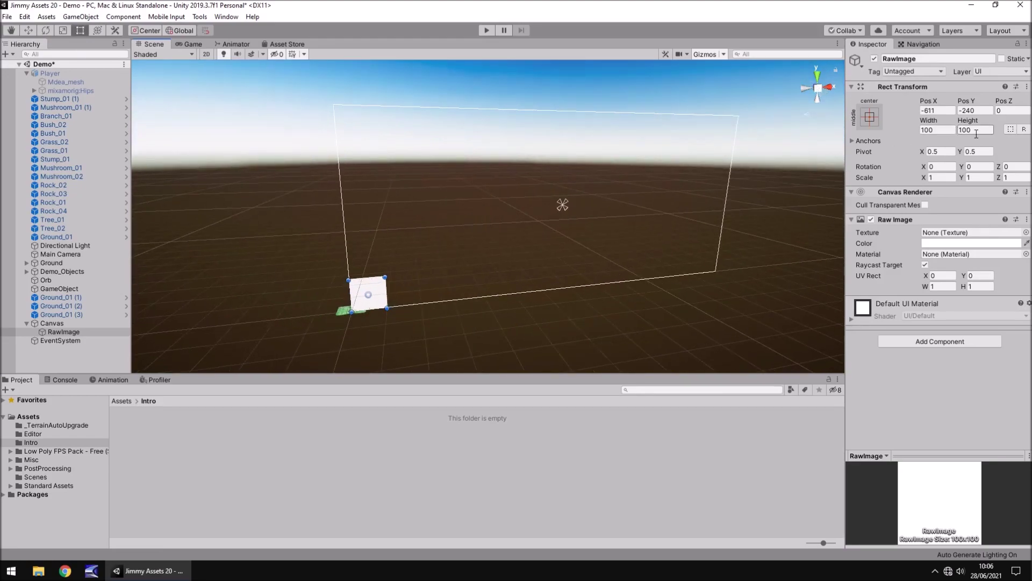
{"action": "left_click", "coordinate": [942, 110]}
{"action": "type", "text": "0"}
{"action": "left_click", "coordinate": [964, 110]}
{"action": "type", "text": "0"}
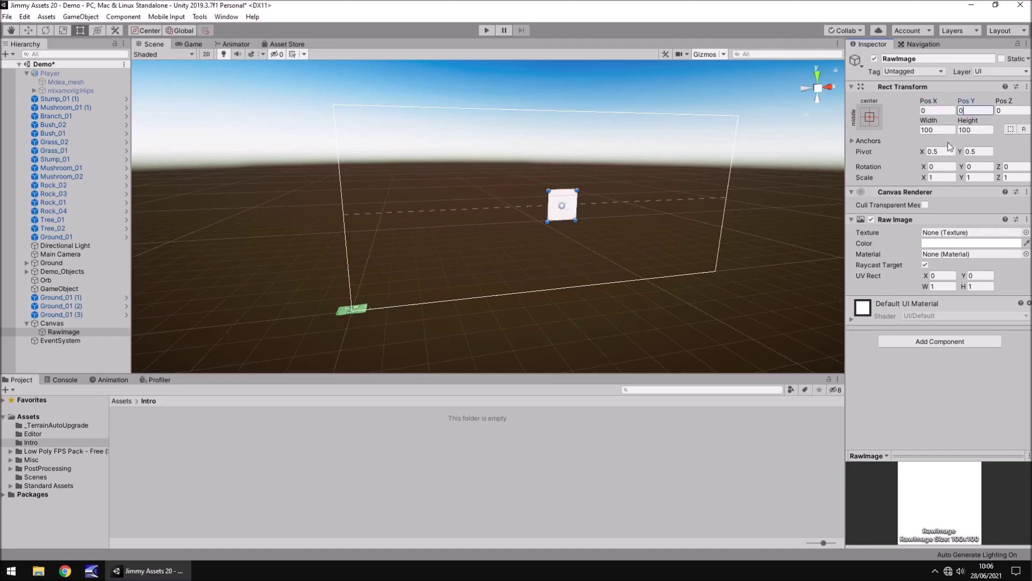
Set the raw image's width to 0 and its height to 10
{"action": "left_click", "coordinate": [938, 129]}
{"action": "type", "text": "0"}
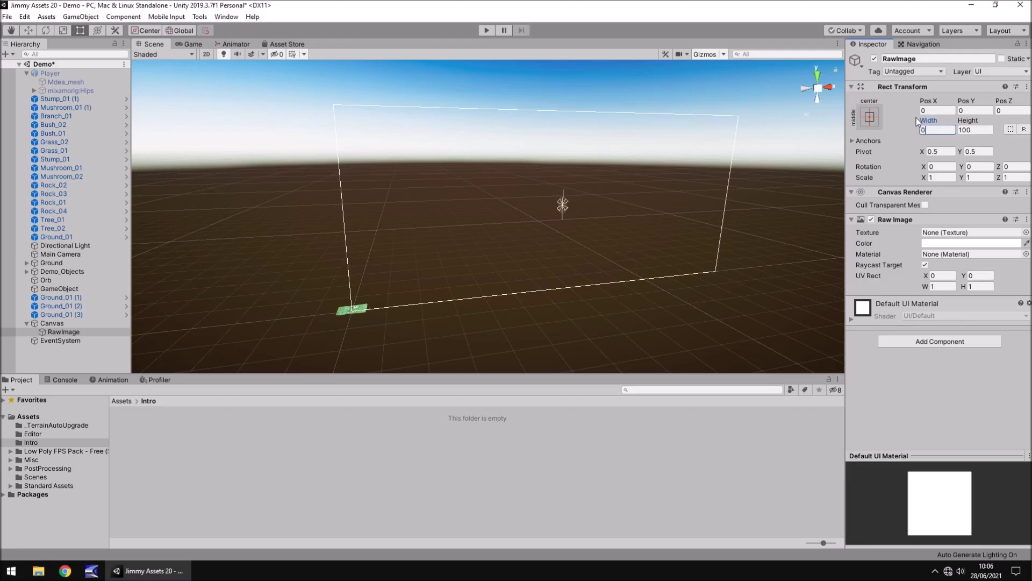
{"action": "left_click", "coordinate": [984, 130]}
{"action": "type", "text": "10"}
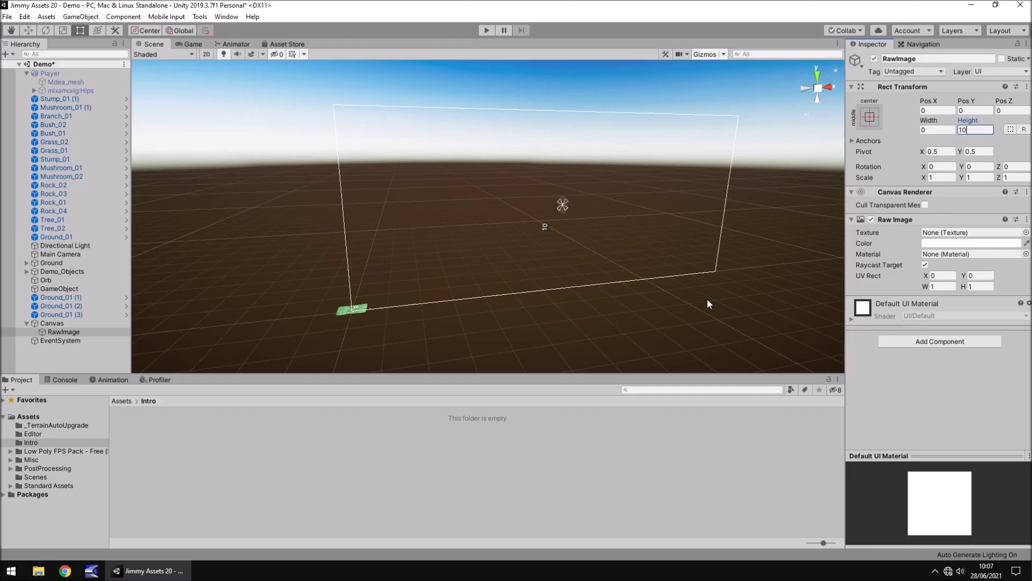
Create an animation clip named divider for the raw image in the Intro folder
{"action": "left_click", "coordinate": [113, 379]}
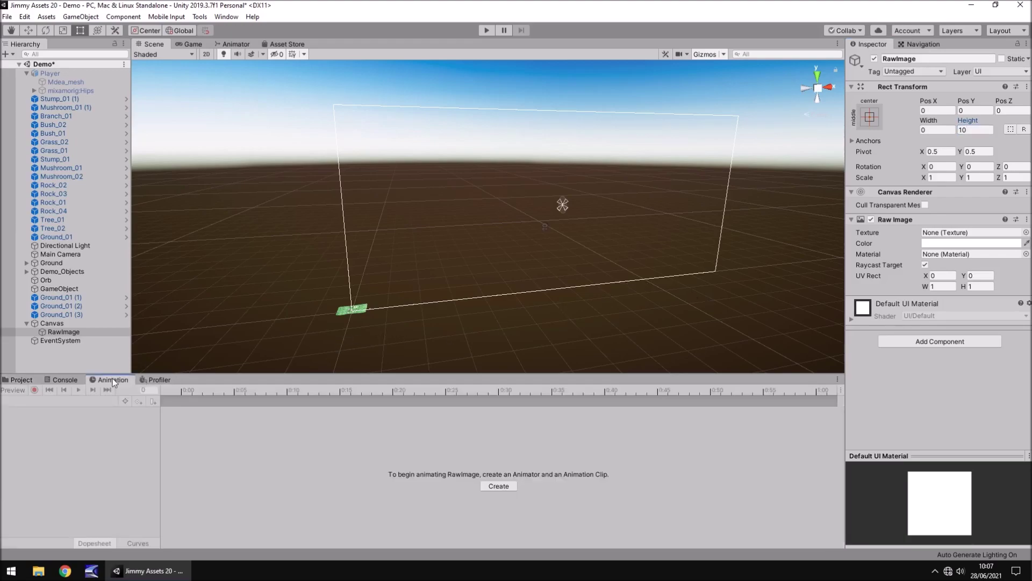
{"action": "left_click", "coordinate": [499, 485]}
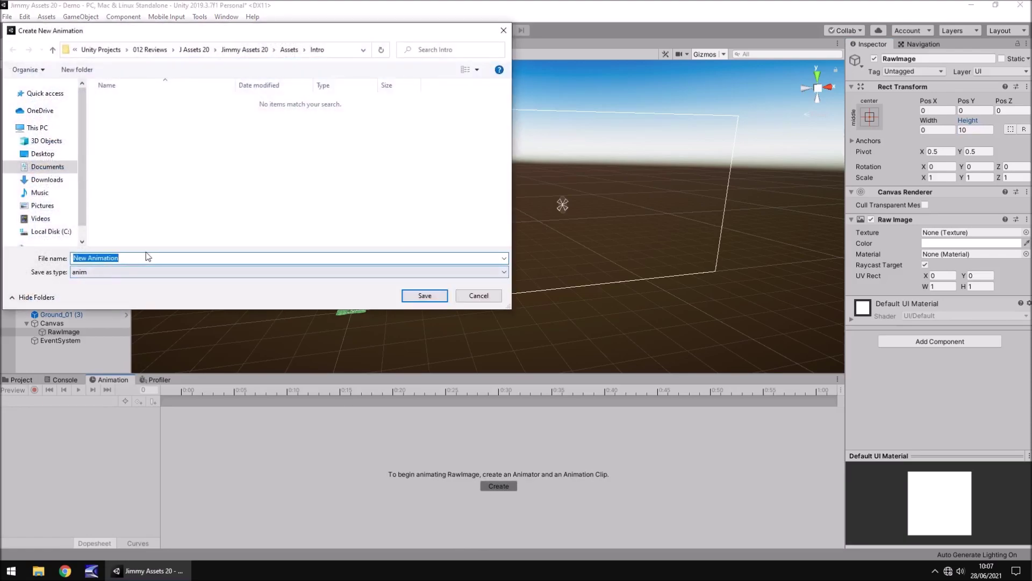
{"action": "type", "text": "divider"}
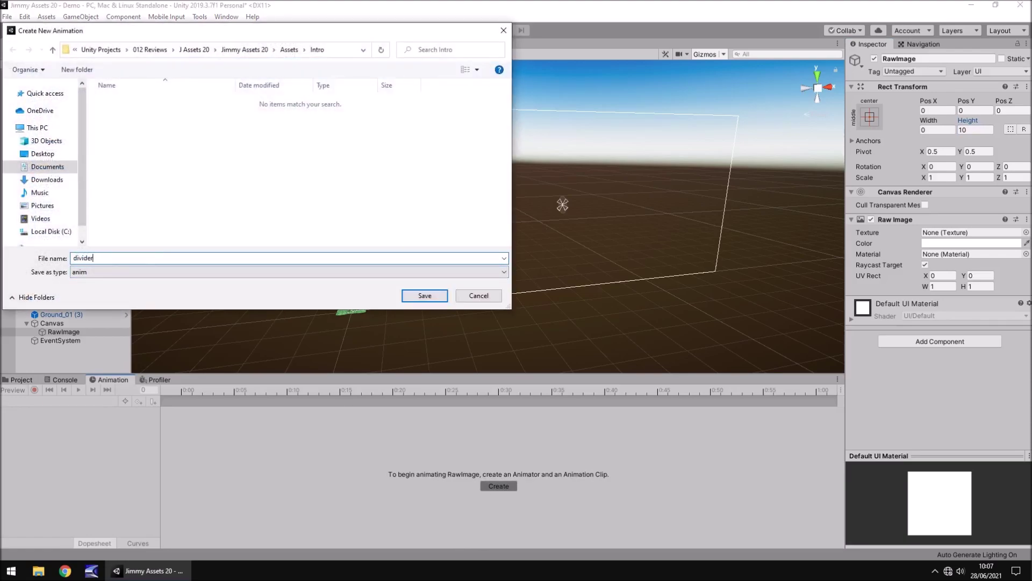
{"action": "key", "text": "Return"}
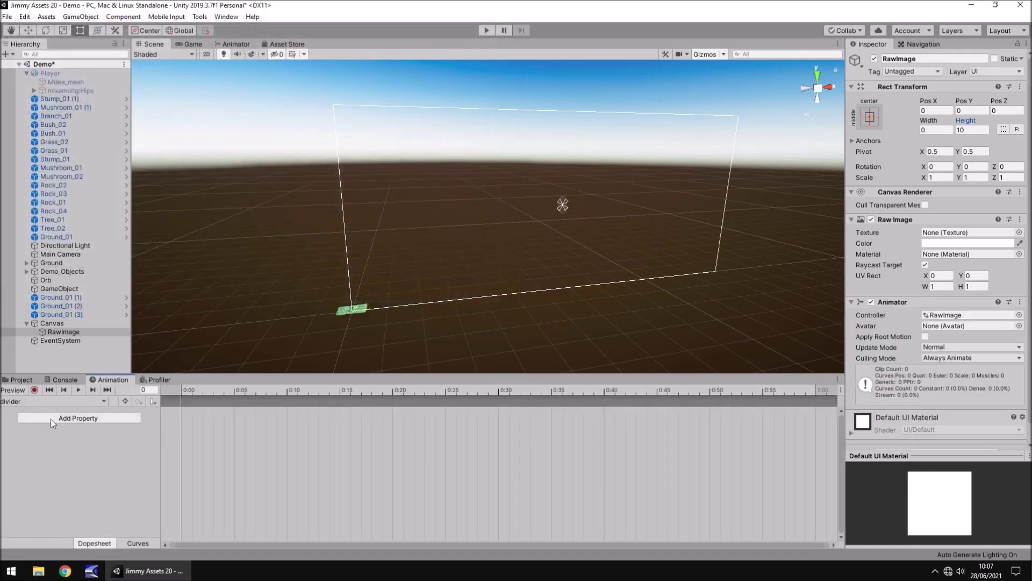
Start recording the divider animation and key the raw image's width at 0 on frame 0
{"action": "left_click", "coordinate": [33, 390]}
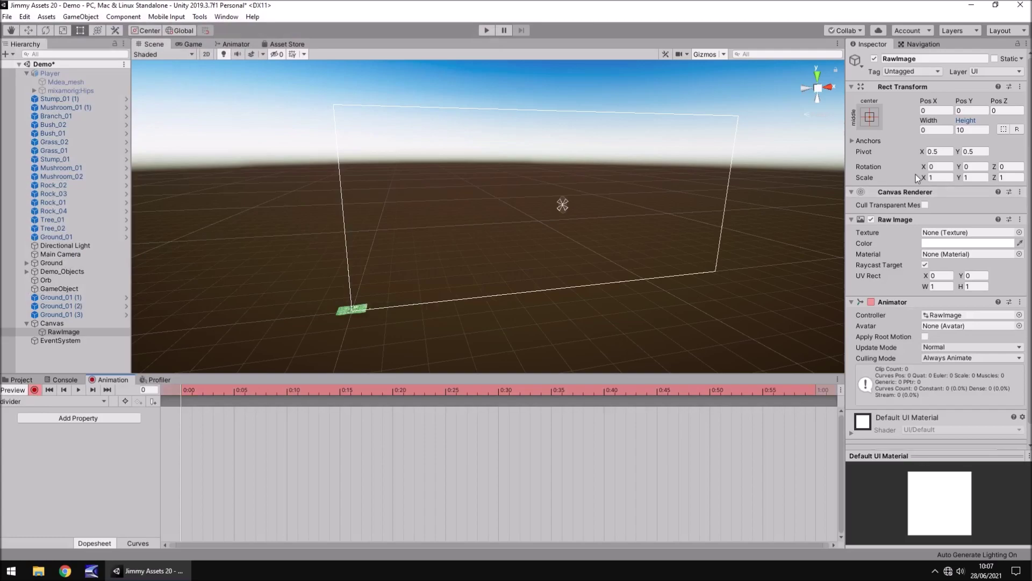
{"action": "left_click", "coordinate": [936, 129]}
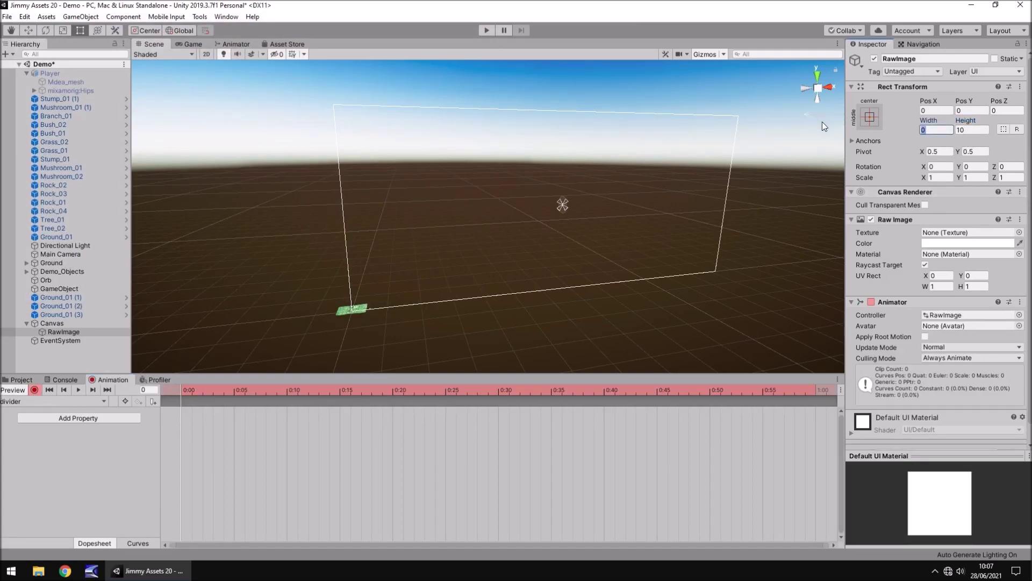
{"action": "key", "text": "Return"}
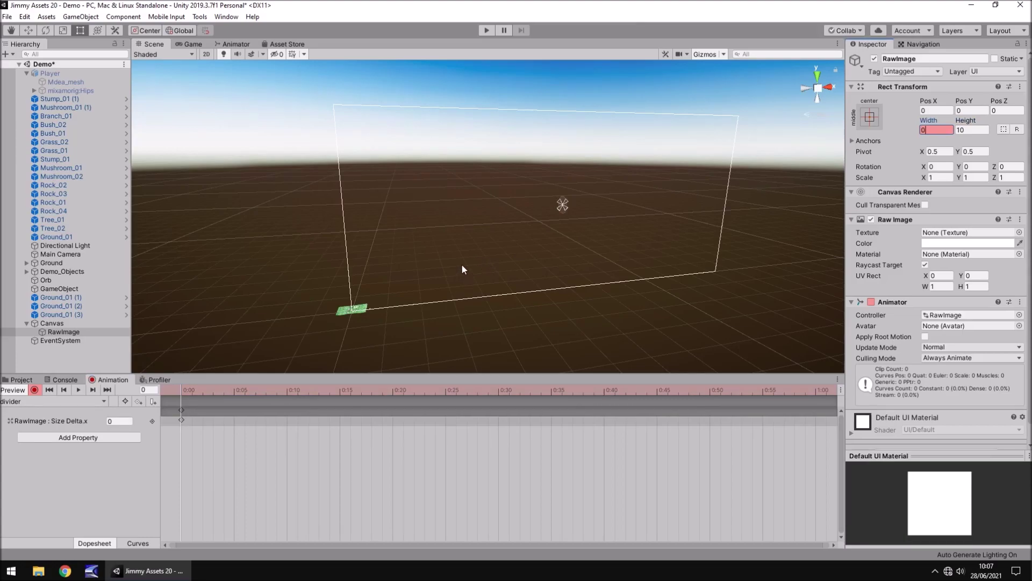
Key the raw image's width at 400 on frame 180 of the divider animation
{"action": "left_click", "coordinate": [150, 390]}
{"action": "type", "text": "180"}
{"action": "key", "text": "Return"}
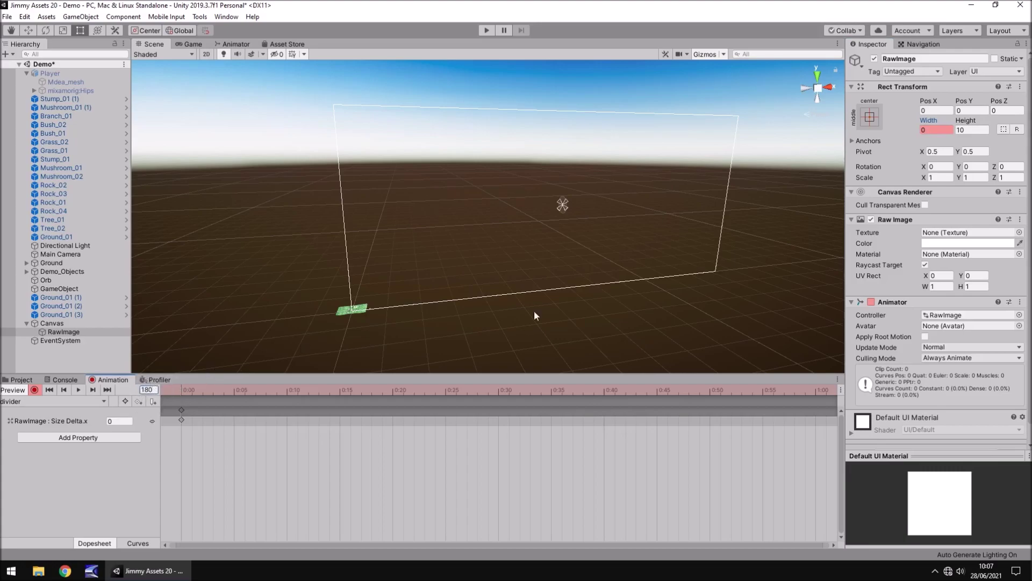
{"action": "left_click", "coordinate": [942, 130]}
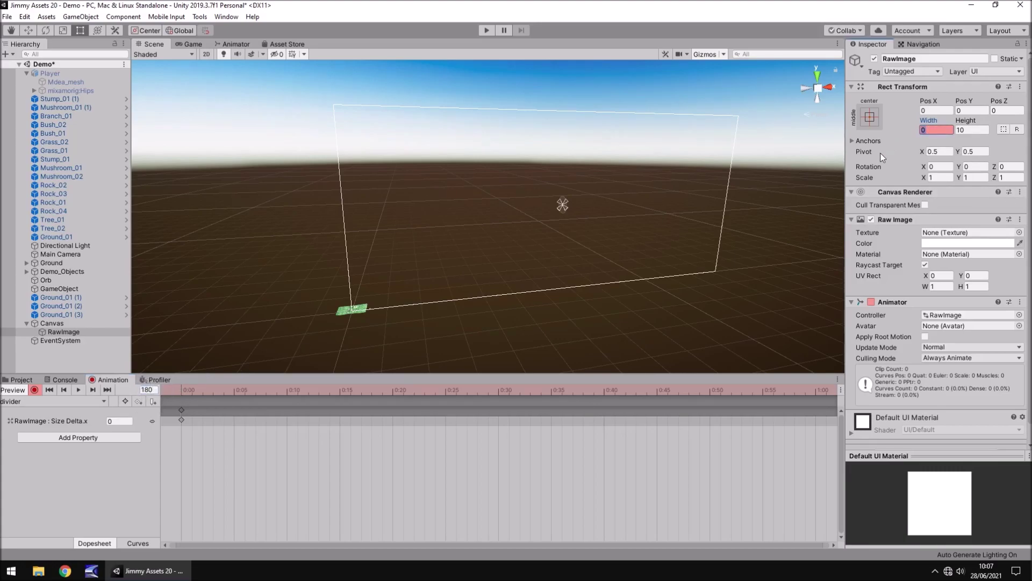
{"action": "type", "text": "400"}
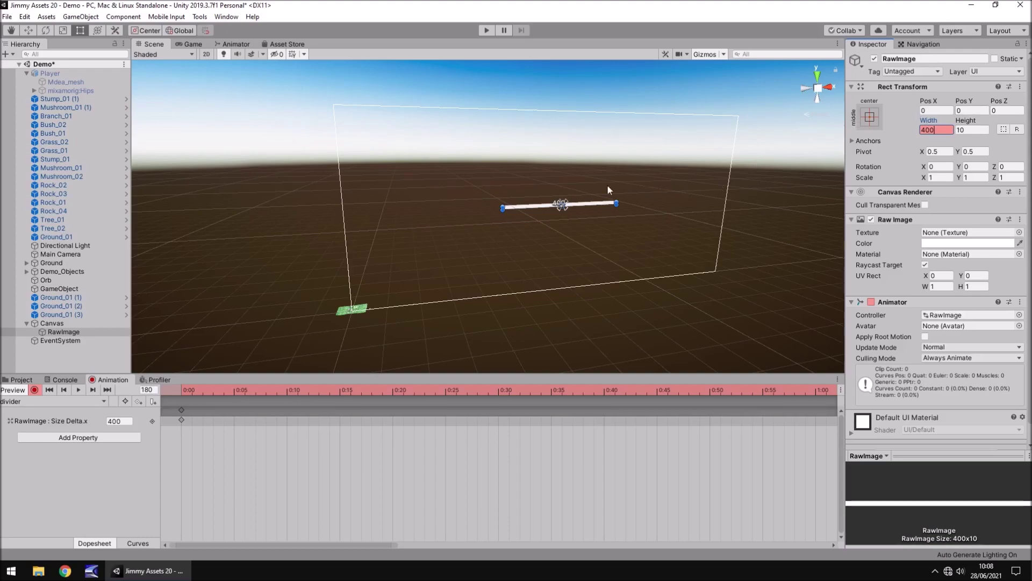
Key the raw image's width at 400 on frame 600 so the divider holds its length
{"action": "left_click", "coordinate": [147, 389]}
{"action": "type", "text": "600"}
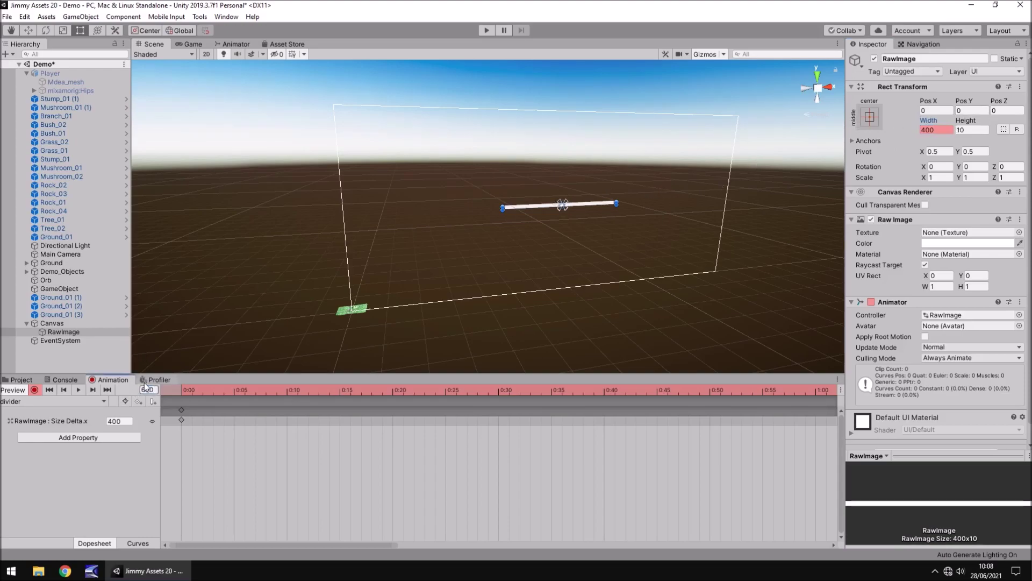
{"action": "left_click", "coordinate": [941, 130]}
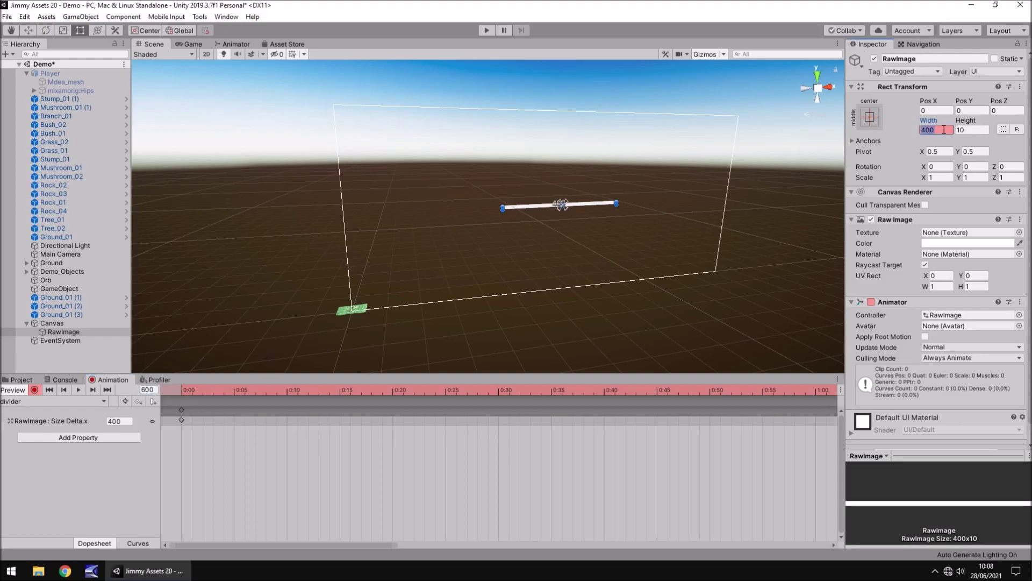
{"action": "type", "text": "400"}
{"action": "key", "text": "Return"}
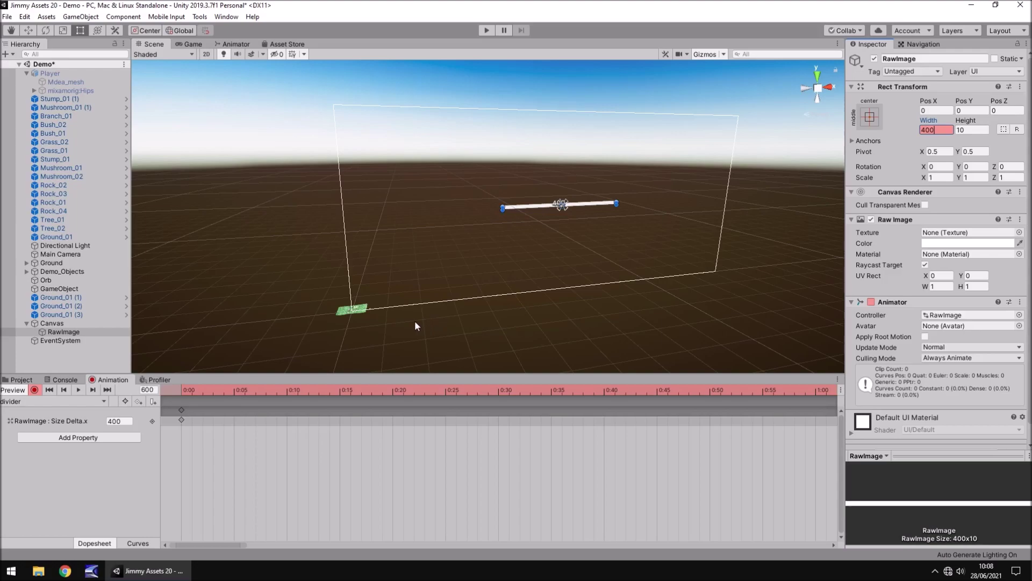
Key the raw image's colour alpha at 0 on frame 720 to fade the divider out
{"action": "left_click", "coordinate": [156, 389]}
{"action": "type", "text": "7"}
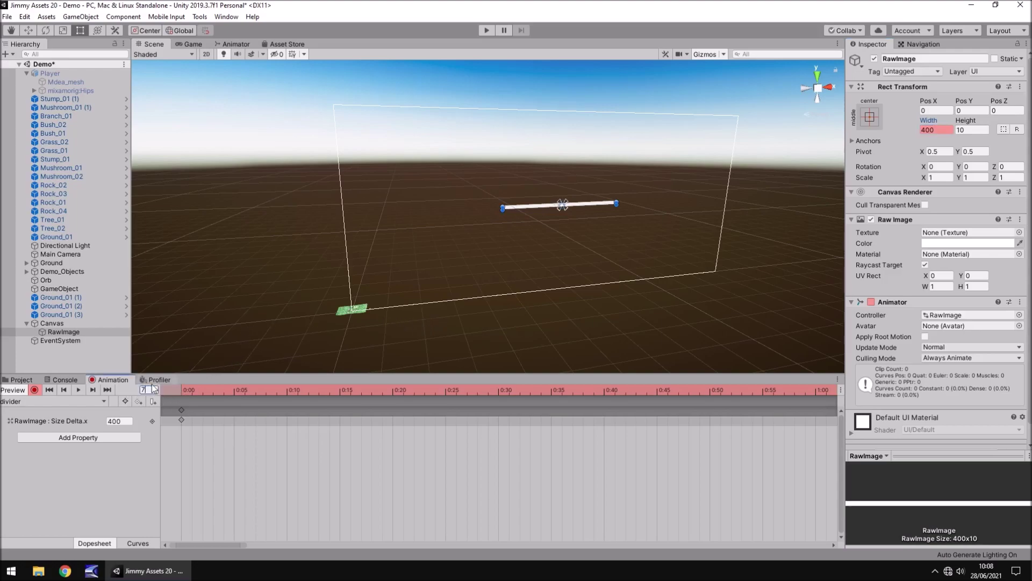
{"action": "type", "text": "20"}
{"action": "left_click", "coordinate": [982, 245]}
{"action": "left_click_drag", "start_coordinate": [984, 311], "coordinate": [913, 316]}
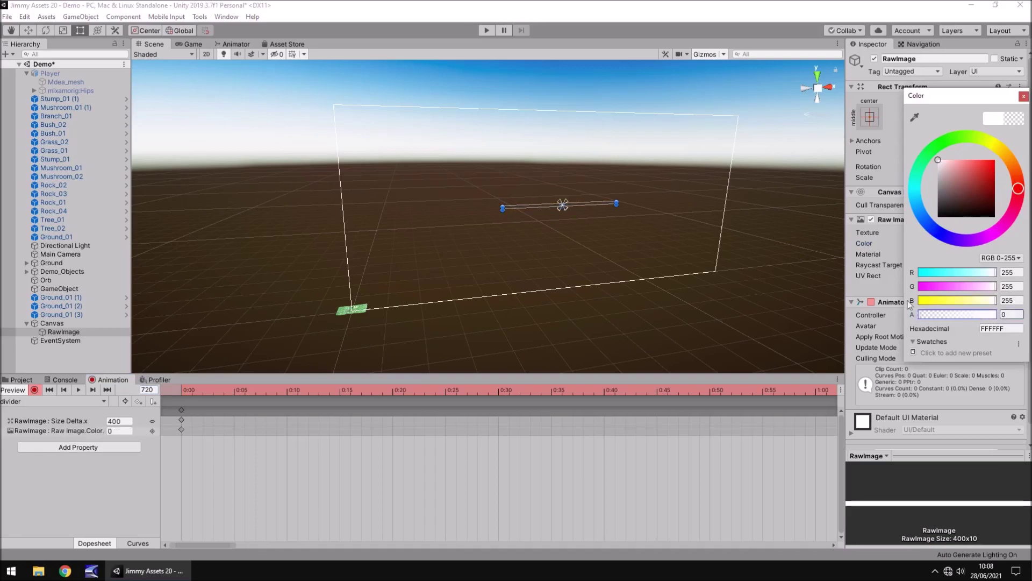
{"action": "left_click", "coordinate": [1024, 96]}
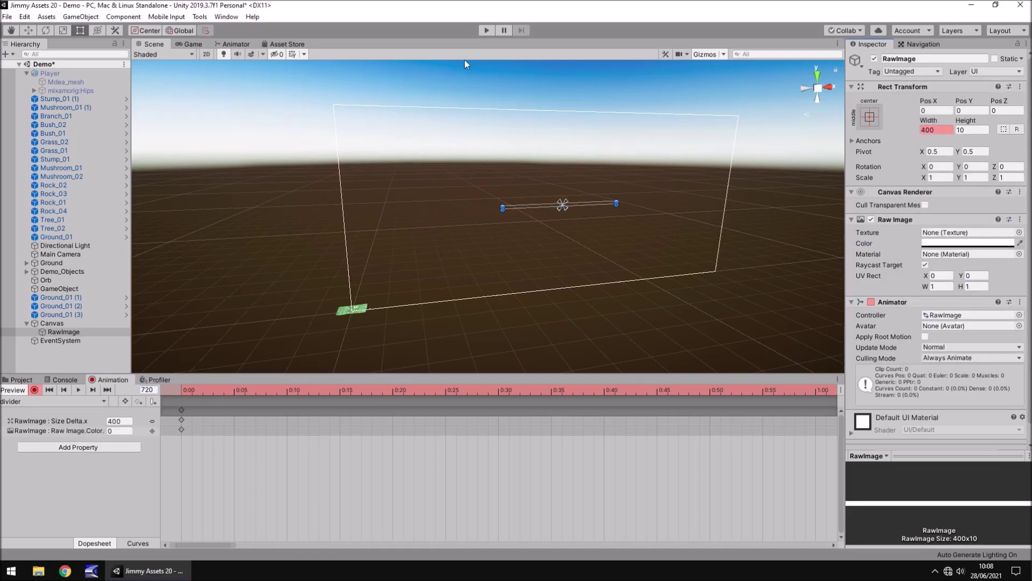
Stop recording and run the scene in play mode to preview the divider animation
{"action": "left_click", "coordinate": [34, 390]}
{"action": "left_click", "coordinate": [488, 31]}
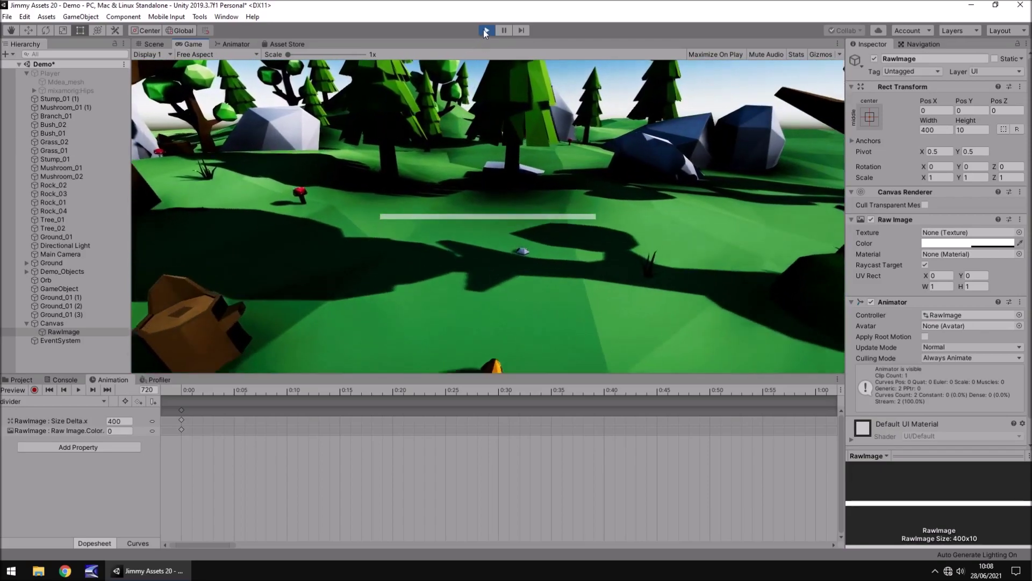
{"action": "left_click", "coordinate": [486, 31]}
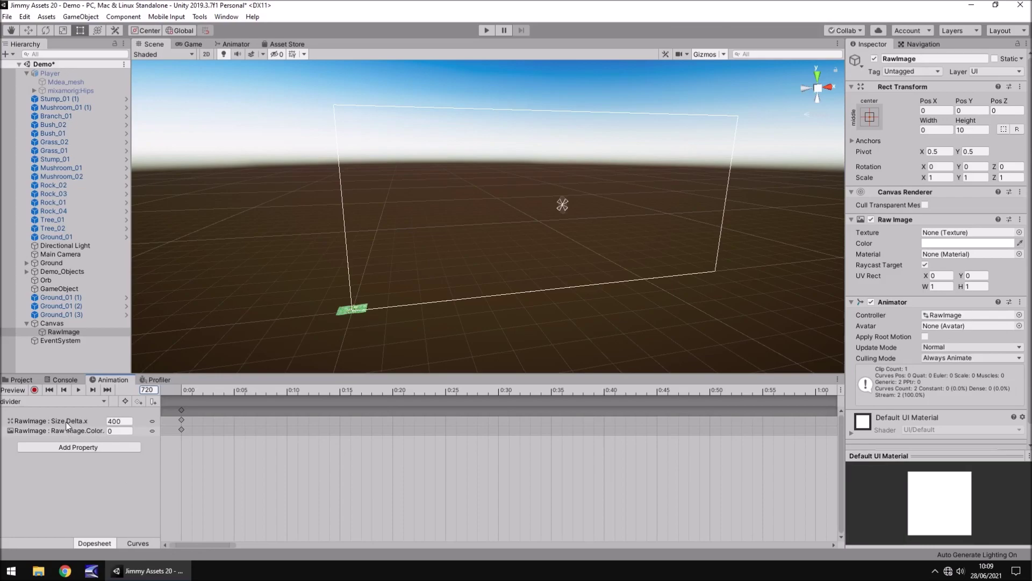
Resume recording and keep the raw image's colour alpha at 255 on frame 0
{"action": "left_click", "coordinate": [33, 389]}
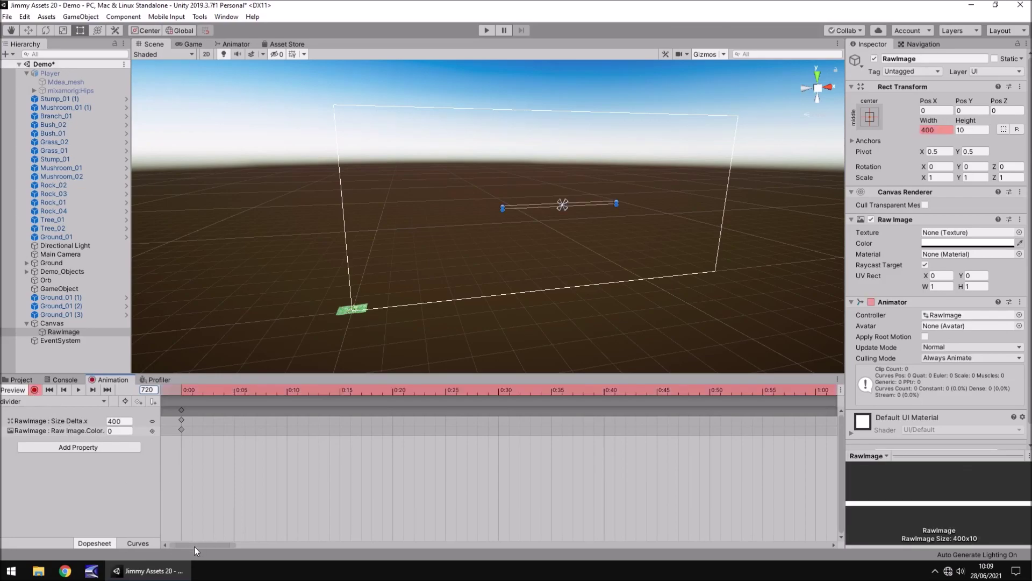
{"action": "left_click", "coordinate": [182, 389]}
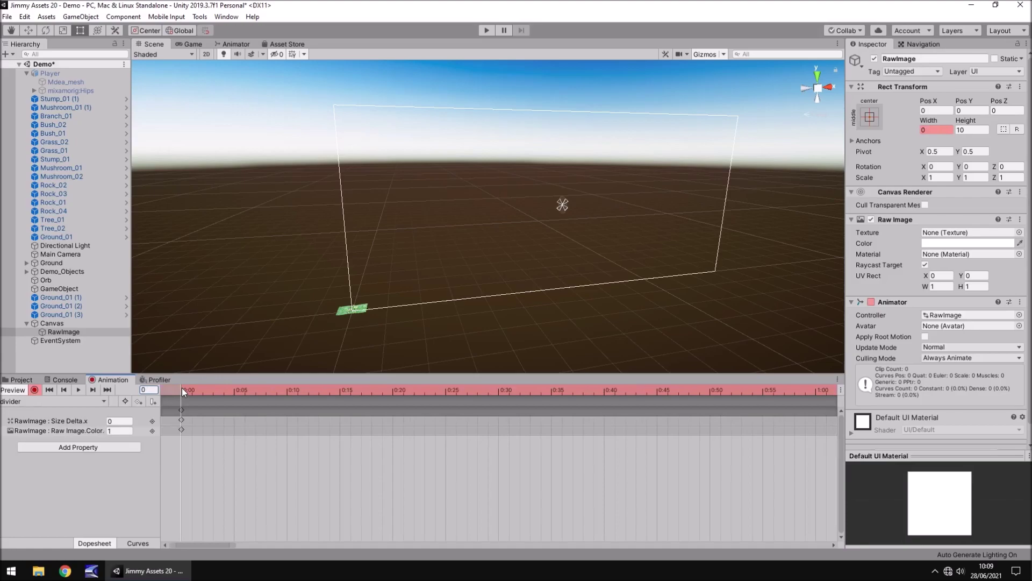
{"action": "left_click", "coordinate": [935, 244]}
{"action": "left_click", "coordinate": [1011, 314]}
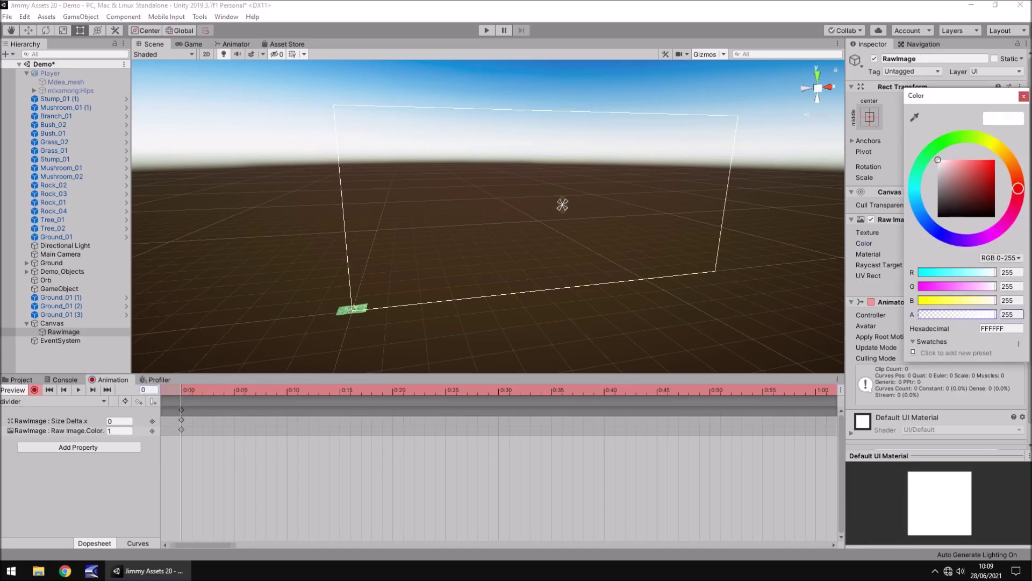
{"action": "left_click", "coordinate": [1024, 96]}
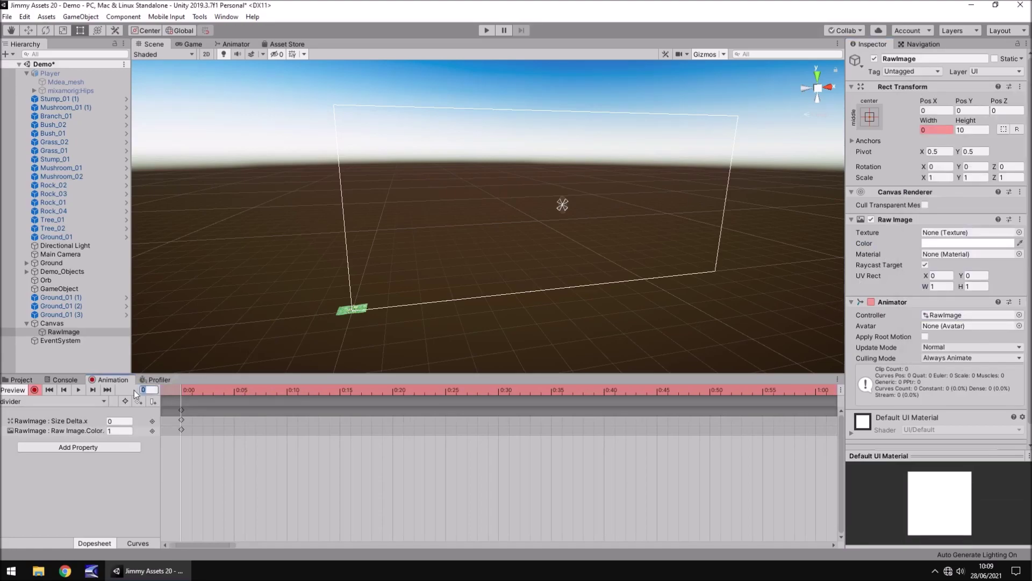
Key the raw image's colour alpha at full opacity on frame 180
{"action": "type", "text": "180"}
{"action": "key", "text": "Return"}
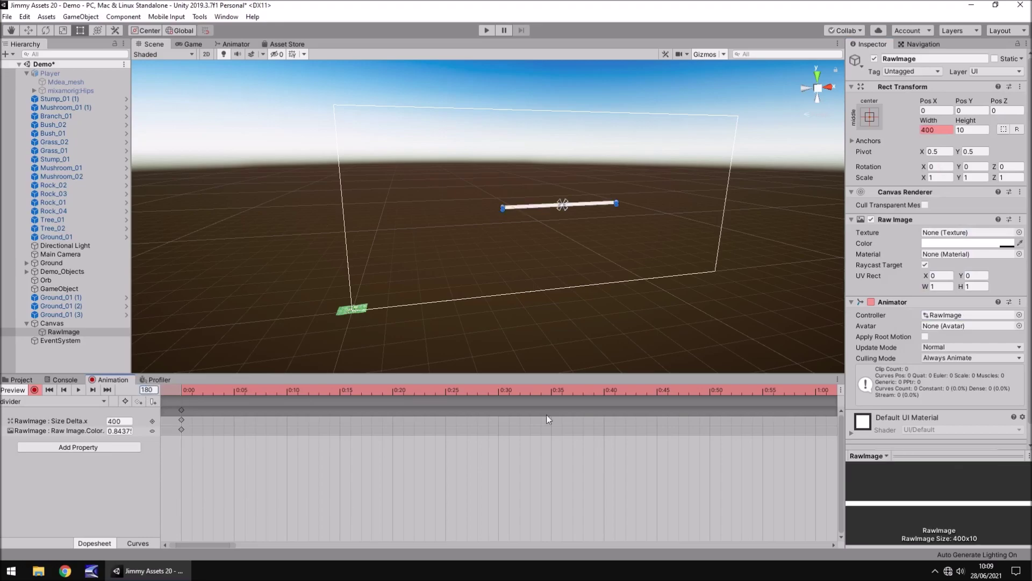
{"action": "left_click", "coordinate": [982, 242]}
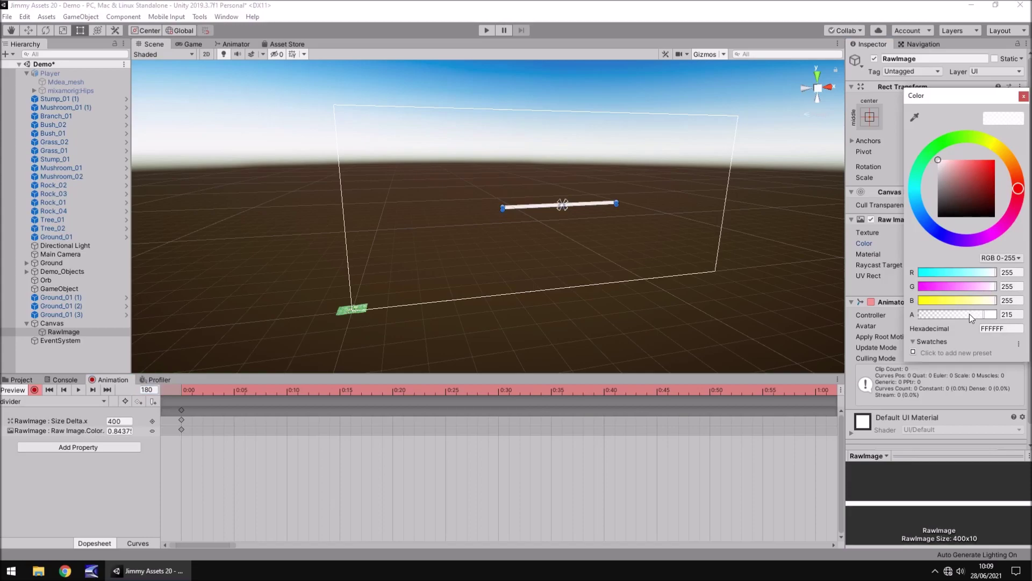
{"action": "left_click_drag", "start_coordinate": [976, 314], "coordinate": [1006, 314]}
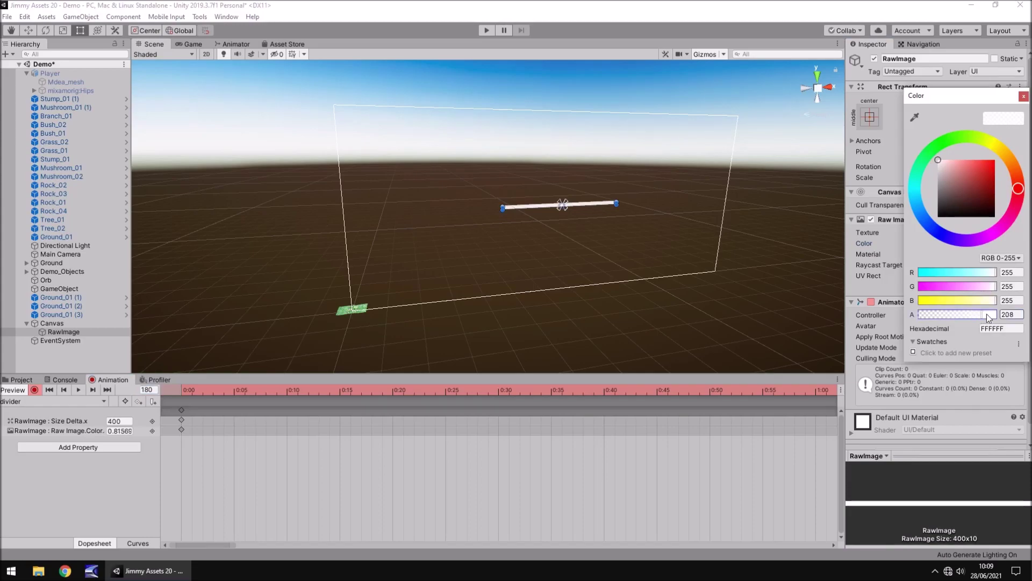
{"action": "left_click", "coordinate": [1024, 99]}
Key the raw image's colour alpha at full opacity on frame 600
{"action": "left_click", "coordinate": [146, 389]}
{"action": "type", "text": "600"}
{"action": "key", "text": "Return"}
{"action": "left_click", "coordinate": [973, 243]}
{"action": "left_click_drag", "start_coordinate": [979, 314], "coordinate": [998, 315]}
{"action": "left_click", "coordinate": [1024, 96]}
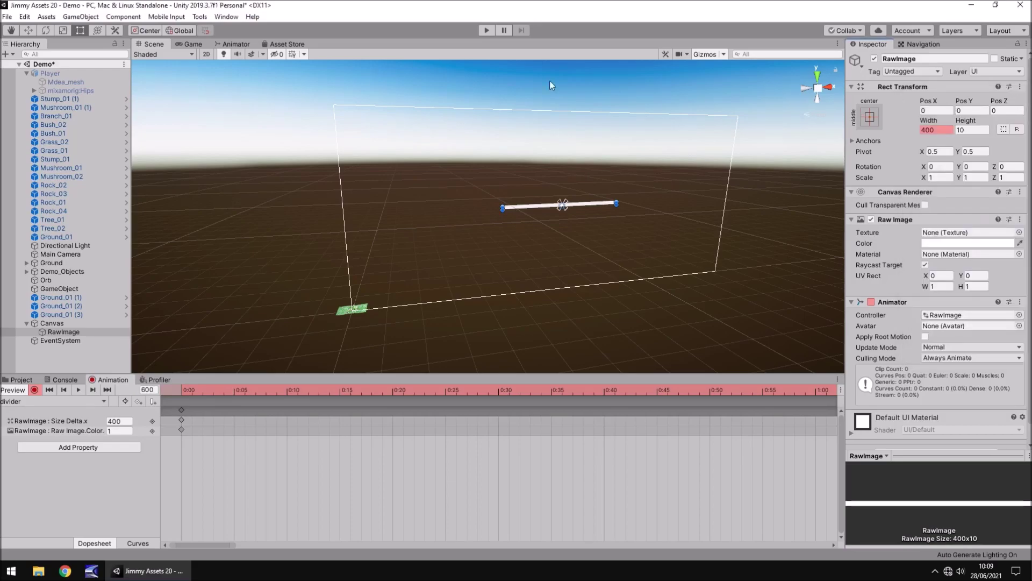
Run the scene in play mode to preview the divider's widening and fade, and exit play mode
{"action": "left_click", "coordinate": [485, 28]}
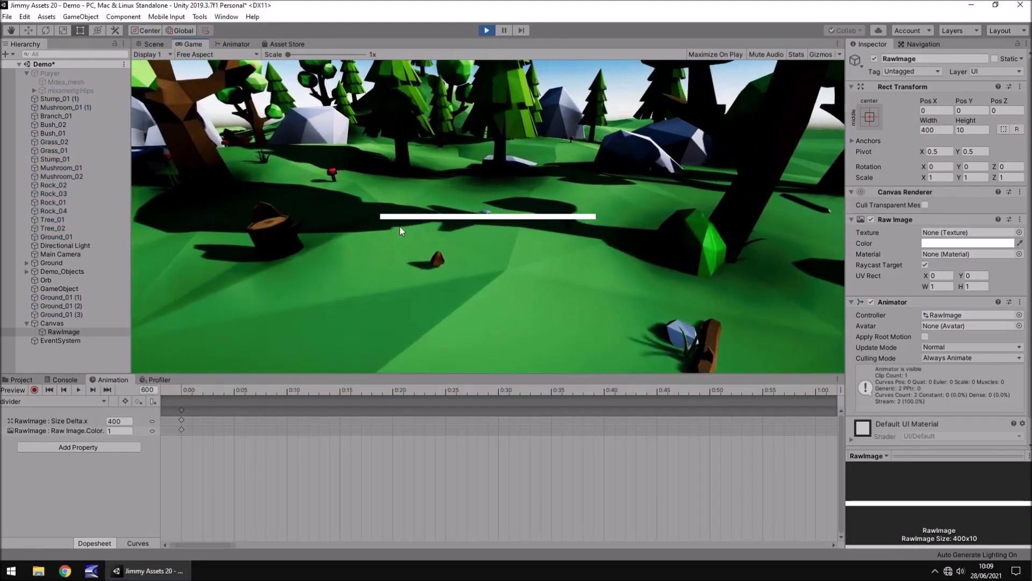
{"action": "key", "text": "ctrl+p"}
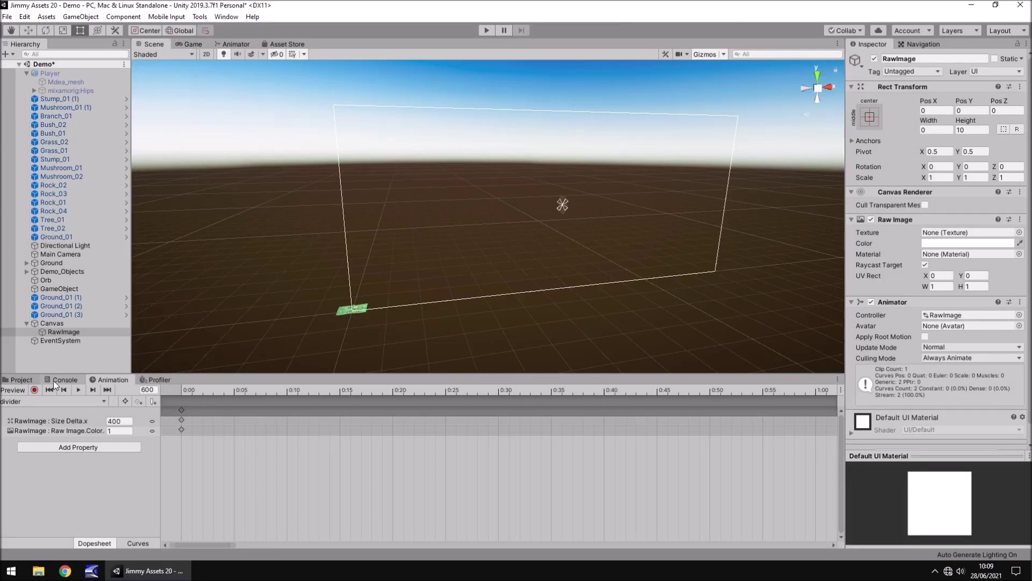
Add a UI text object to the canvas, using the libel-suit-rg font and reading MEADOWOOD
{"action": "left_click", "coordinate": [81, 17]}
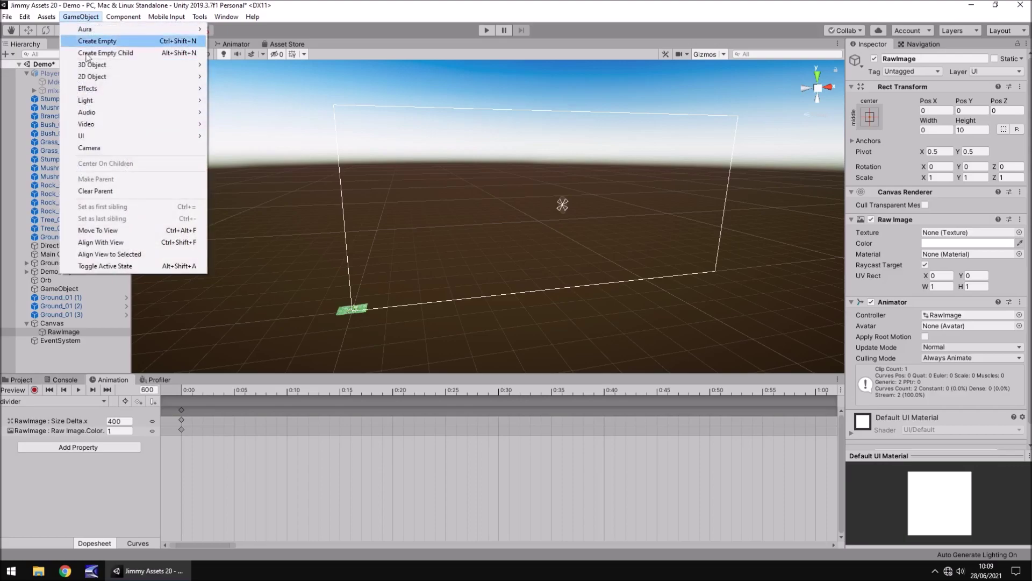
{"action": "mouse_move", "coordinate": [94, 139]}
{"action": "left_click", "coordinate": [228, 135]}
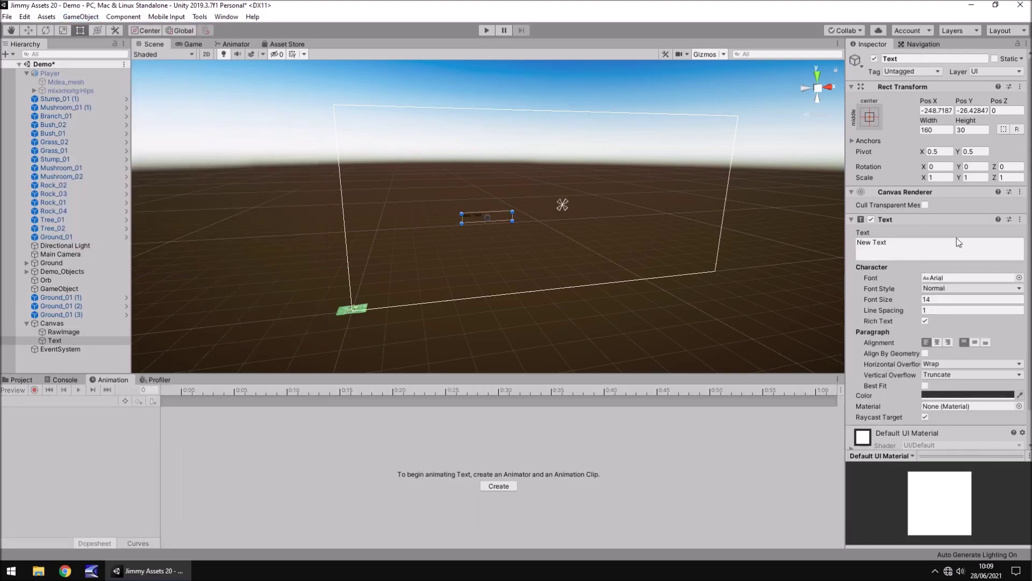
{"action": "left_click", "coordinate": [1019, 278]}
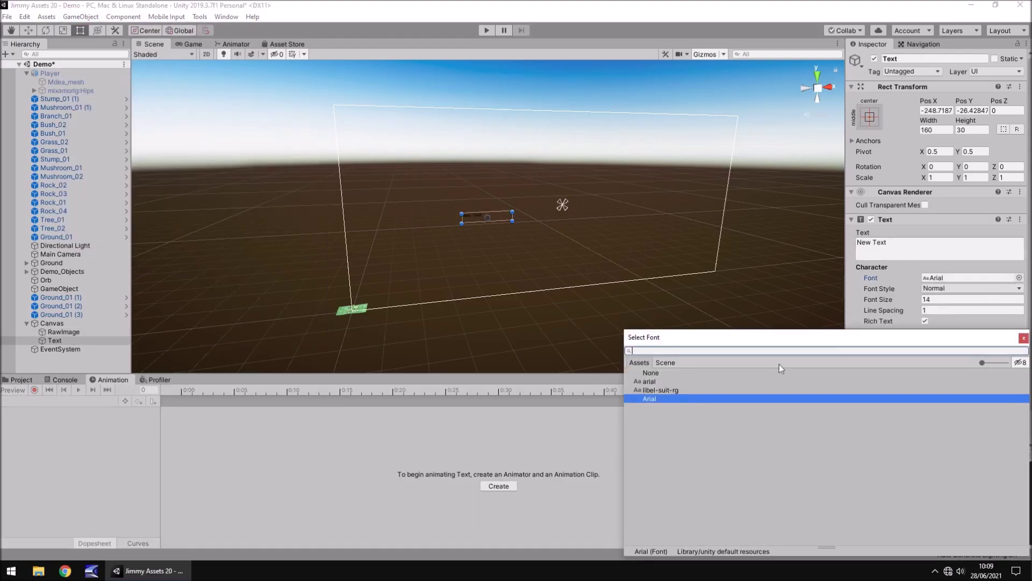
{"action": "left_click", "coordinate": [661, 390]}
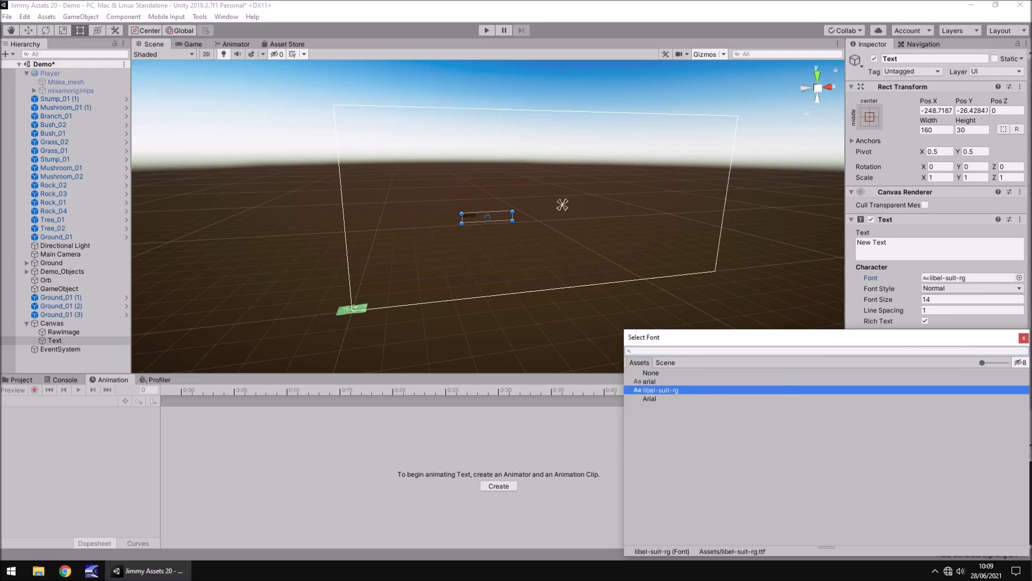
{"action": "left_click", "coordinate": [1024, 338]}
{"action": "type", "text": "MEADOWOOD"}
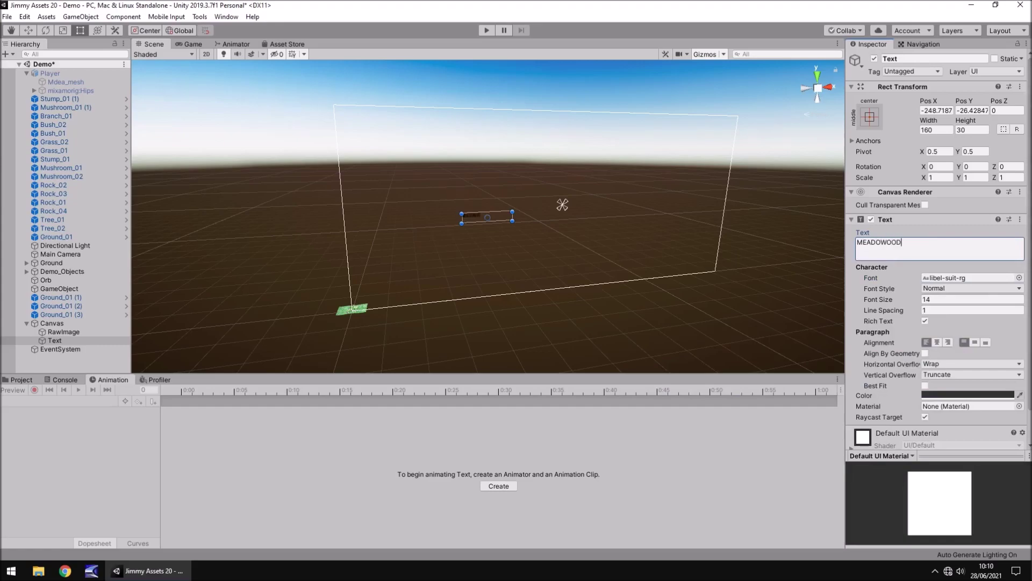
Set the MEADOWOOD text's font size to 100 and its colour to white (FFFFFF)
{"action": "left_click", "coordinate": [948, 300]}
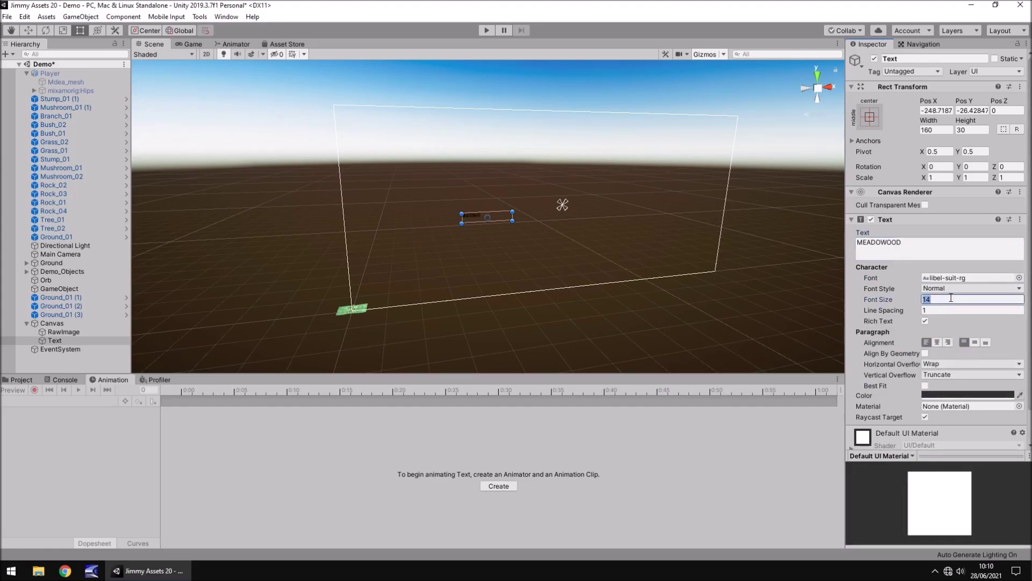
{"action": "type", "text": "60"}
{"action": "key", "text": "BackSpace"}
{"action": "key", "text": "BackSpace"}
{"action": "type", "text": "1"}
{"action": "left_click", "coordinate": [951, 396]}
{"action": "left_click_drag", "start_coordinate": [963, 210], "coordinate": [888, 125]}
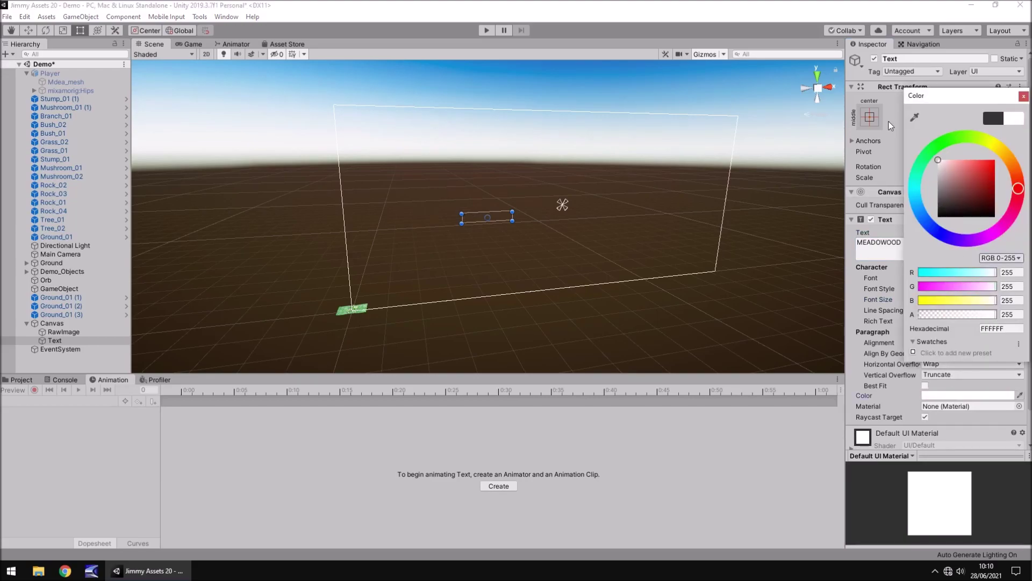
{"action": "left_click", "coordinate": [1024, 96]}
Enlarge the text box to about 484 by 156, centre its text horizontally, and place it centred above the divider at Pos Y 40
{"action": "left_click_drag", "start_coordinate": [513, 211], "coordinate": [607, 170]}
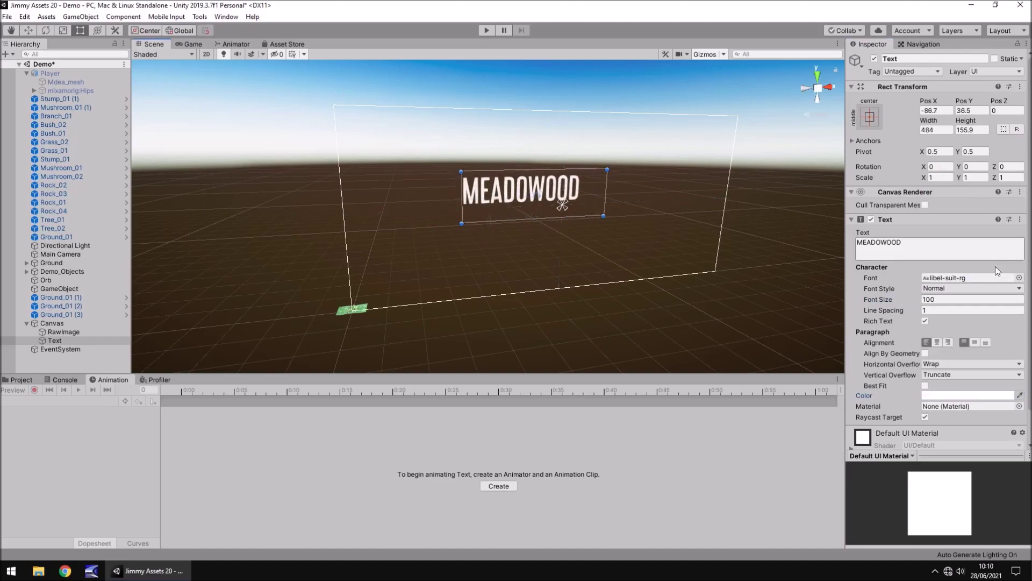
{"action": "left_click", "coordinate": [938, 343]}
{"action": "left_click_drag", "start_coordinate": [586, 186], "coordinate": [612, 185]}
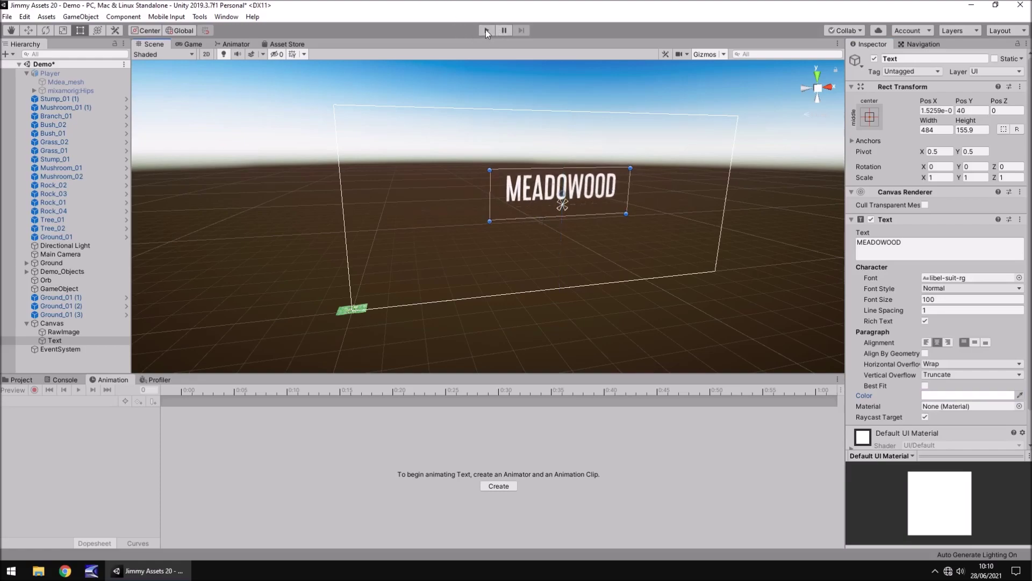
Run the scene in play mode to check the title's placement above the divider, and exit play mode
{"action": "left_click", "coordinate": [486, 31]}
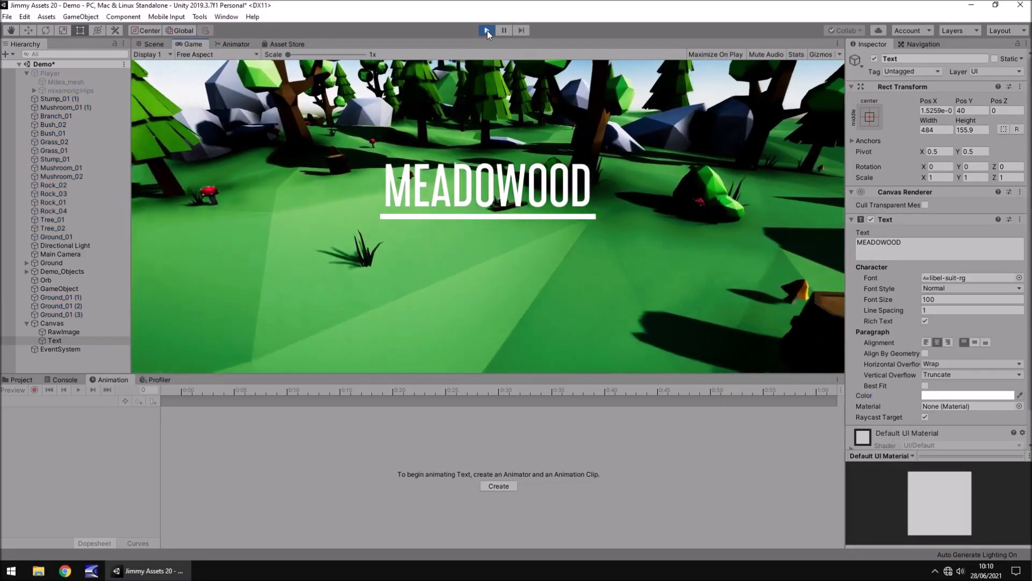
{"action": "left_click", "coordinate": [487, 30]}
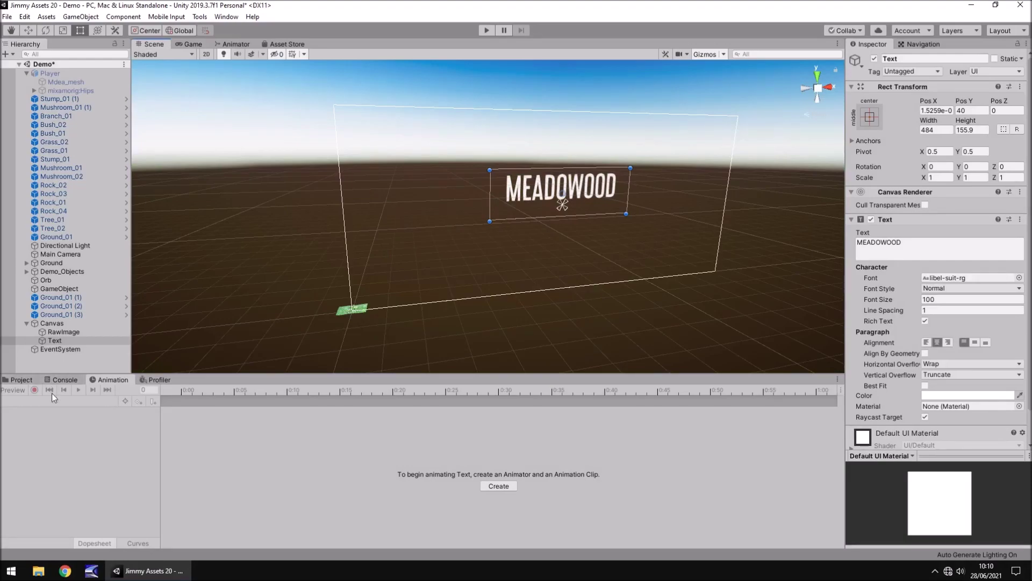
Create an animation clip named location for the title text in the Intro folder
{"action": "left_click", "coordinate": [503, 484]}
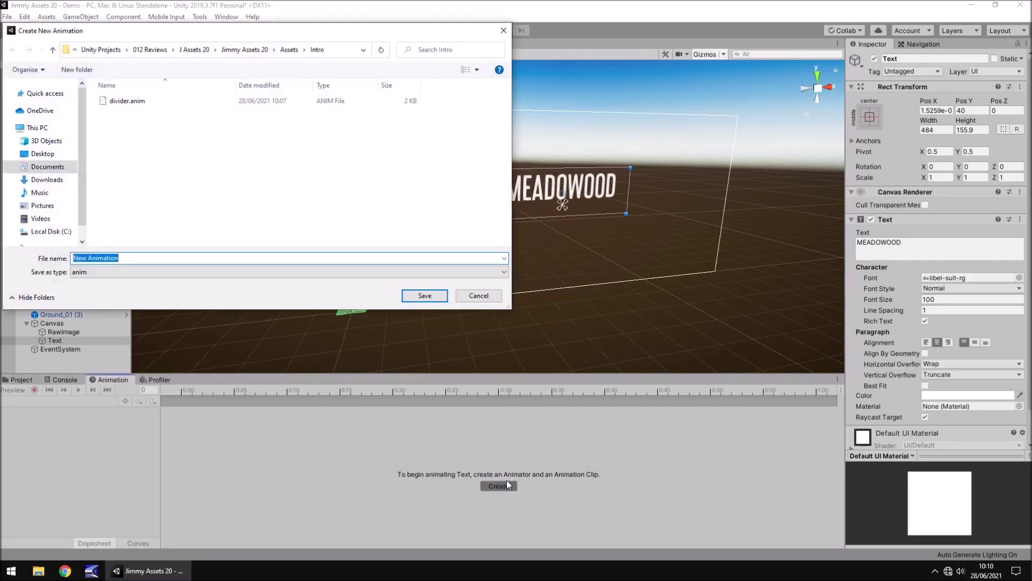
{"action": "type", "text": "location"}
{"action": "key", "text": "Return"}
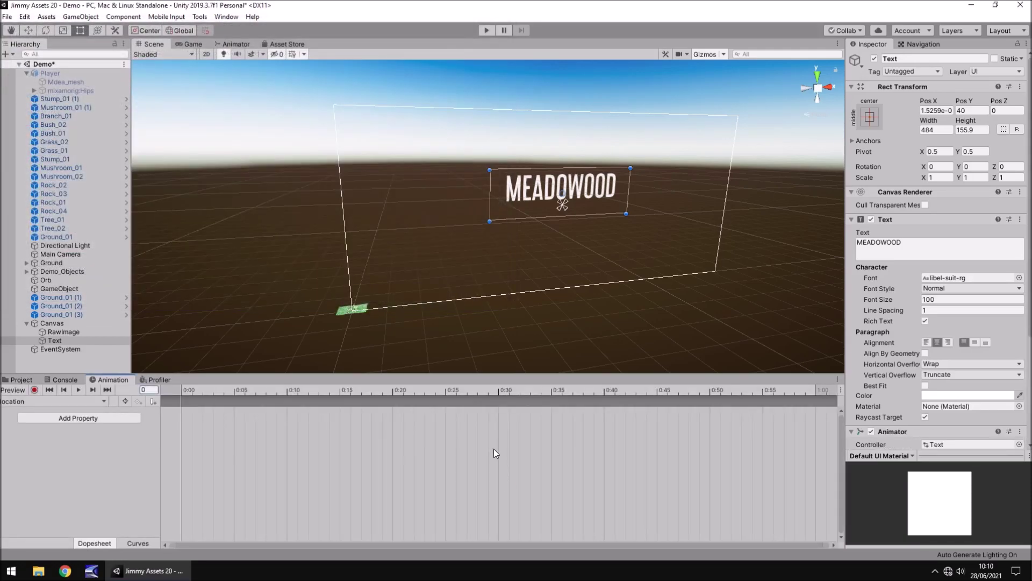
Start recording the location clip and key the title text's colour alpha at 0 on frame 0
{"action": "left_click", "coordinate": [34, 390]}
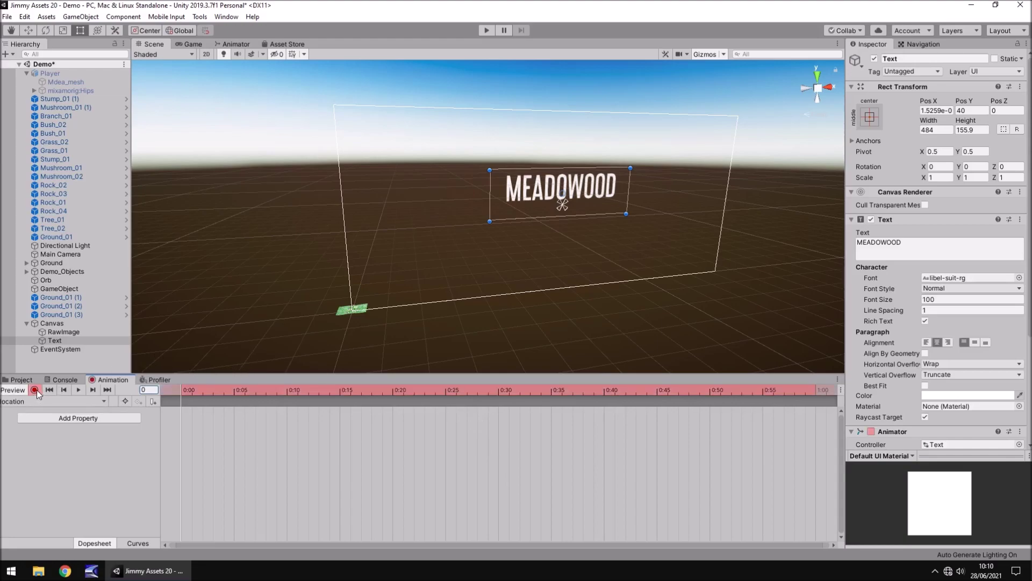
{"action": "left_click", "coordinate": [957, 395]}
{"action": "left_click_drag", "start_coordinate": [966, 313], "coordinate": [916, 316]}
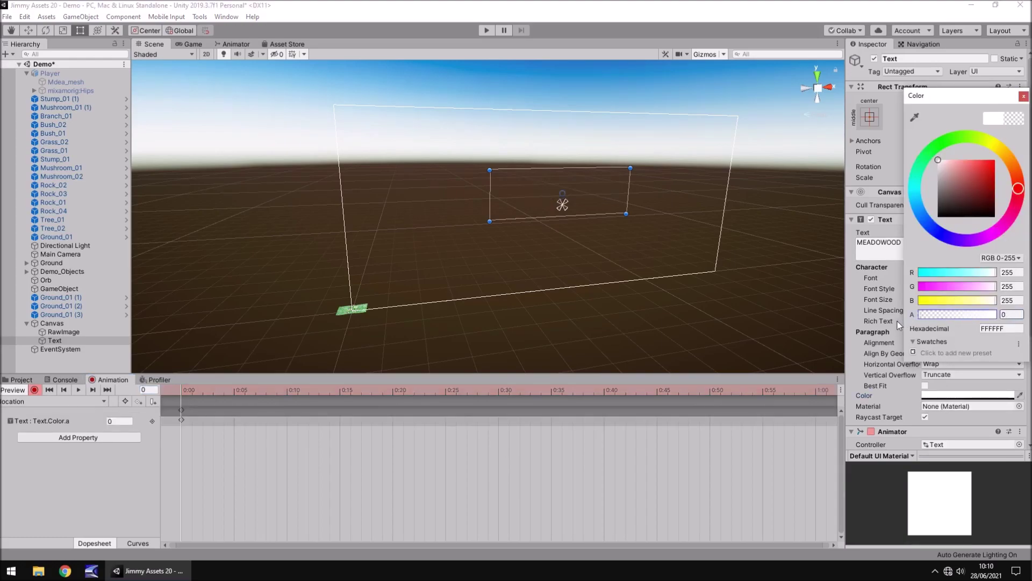
{"action": "left_click", "coordinate": [1024, 96]}
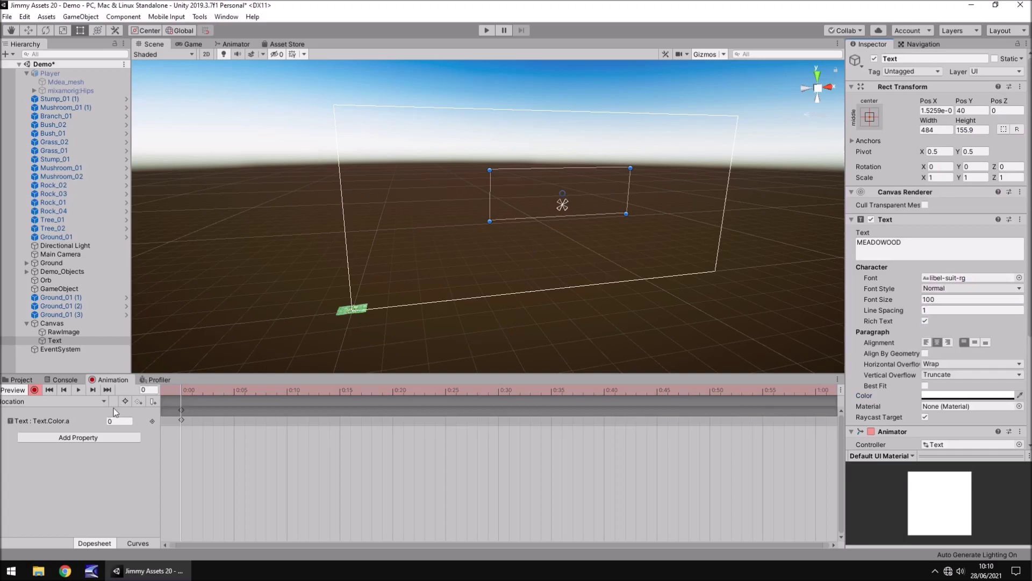
Key the title text's colour alpha at 0 on frame 180
{"action": "left_click_drag", "start_coordinate": [153, 391], "coordinate": [116, 388]}
{"action": "type", "text": "180"}
{"action": "key", "text": "Return"}
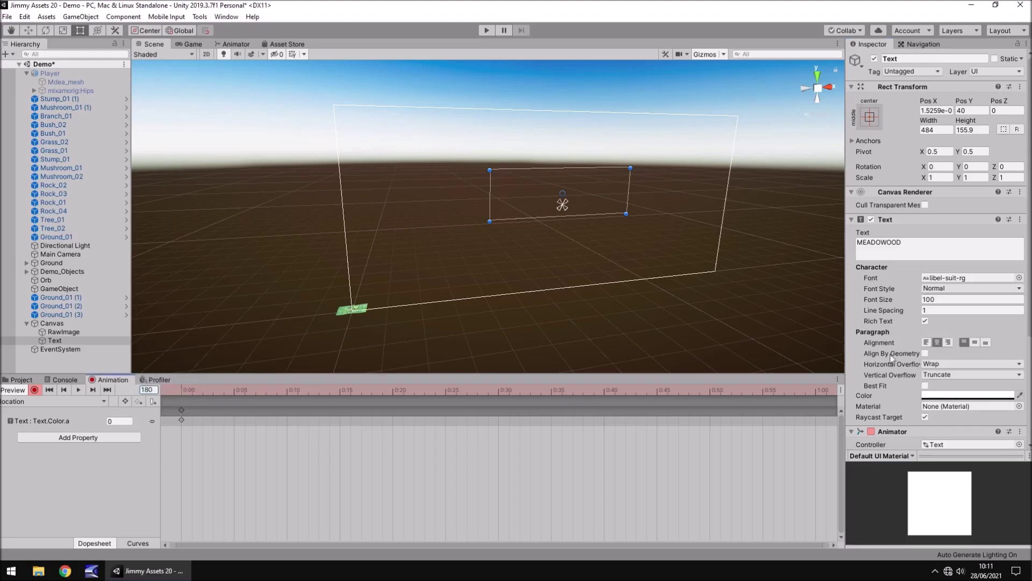
{"action": "left_click", "coordinate": [955, 397]}
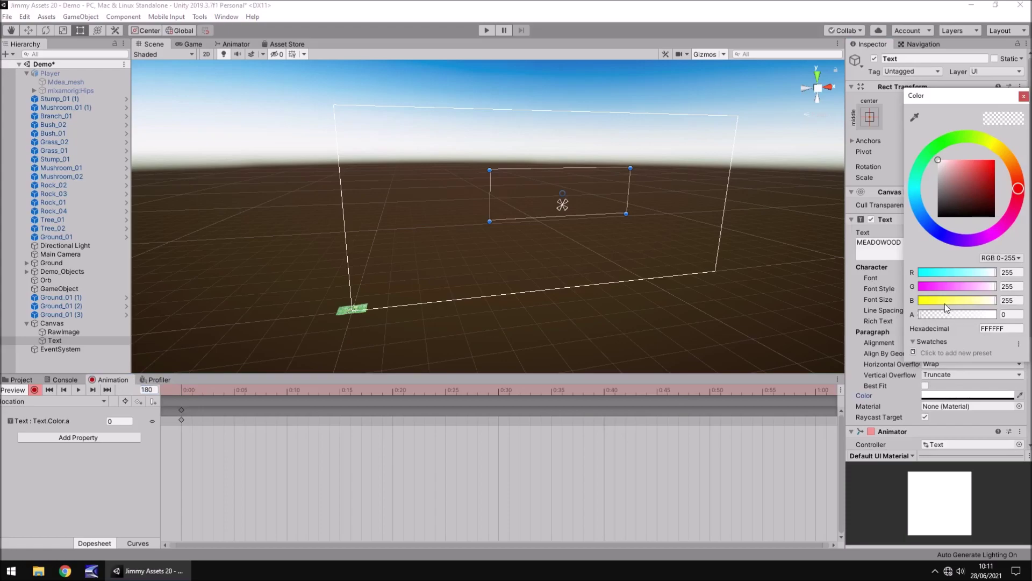
{"action": "left_click_drag", "start_coordinate": [943, 314], "coordinate": [908, 315]}
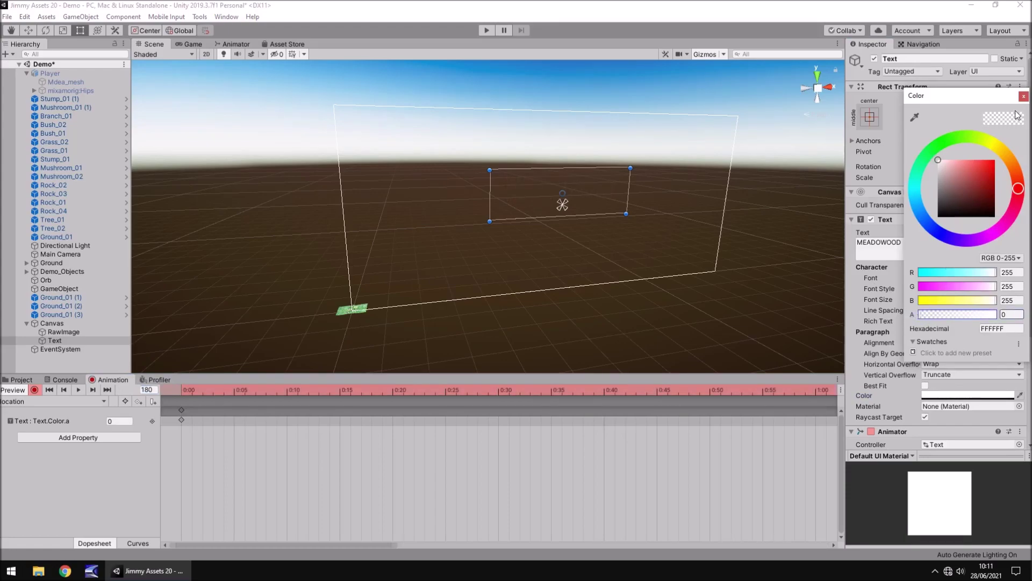
{"action": "left_click", "coordinate": [1024, 96]}
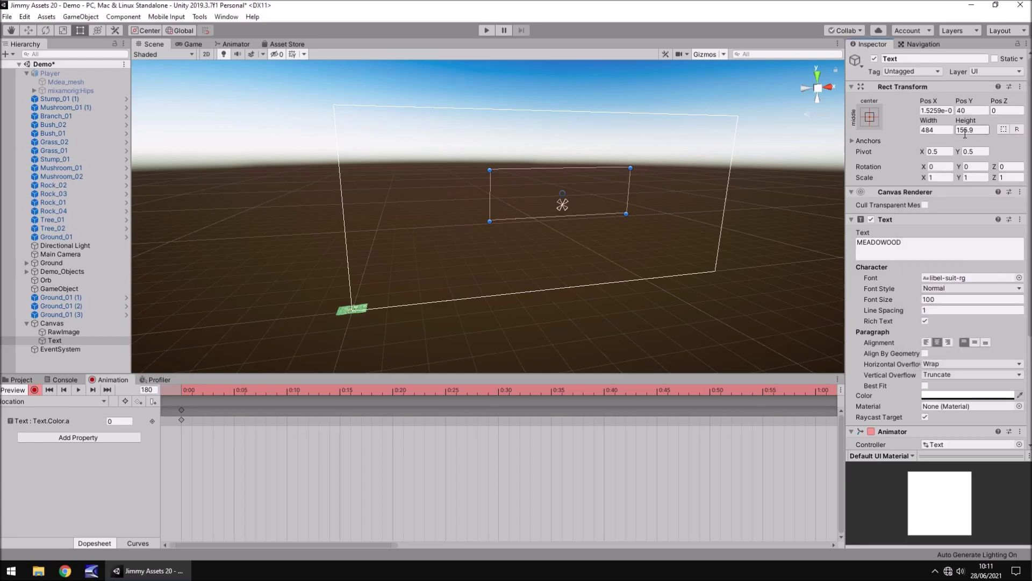
Key the title text's colour alpha at 255 on frame 300
{"action": "left_click", "coordinate": [154, 390]}
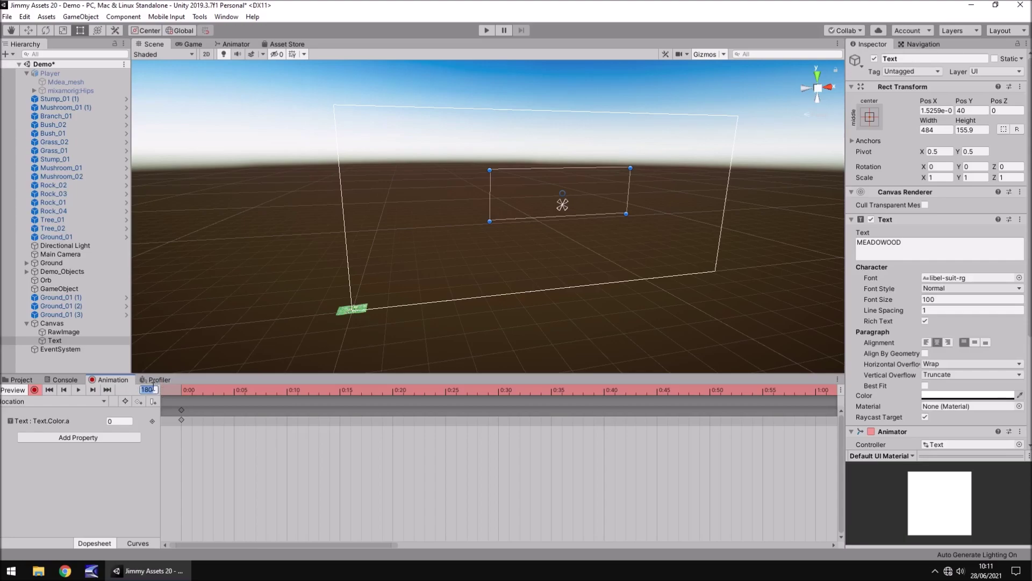
{"action": "type", "text": "300"}
{"action": "left_click", "coordinate": [942, 397]}
{"action": "left_click_drag", "start_coordinate": [961, 315], "coordinate": [1000, 315]}
{"action": "left_click", "coordinate": [1024, 97]}
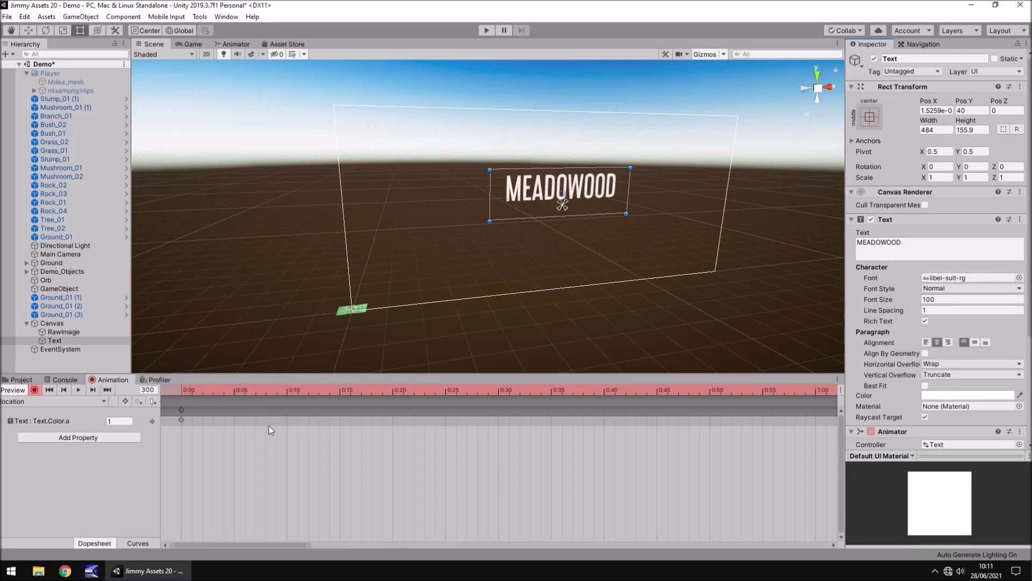
Key the title text's colour alpha at 255 on frame 600
{"action": "left_click", "coordinate": [148, 390]}
{"action": "type", "text": "600"}
{"action": "key", "text": "Return"}
{"action": "left_click", "coordinate": [966, 396]}
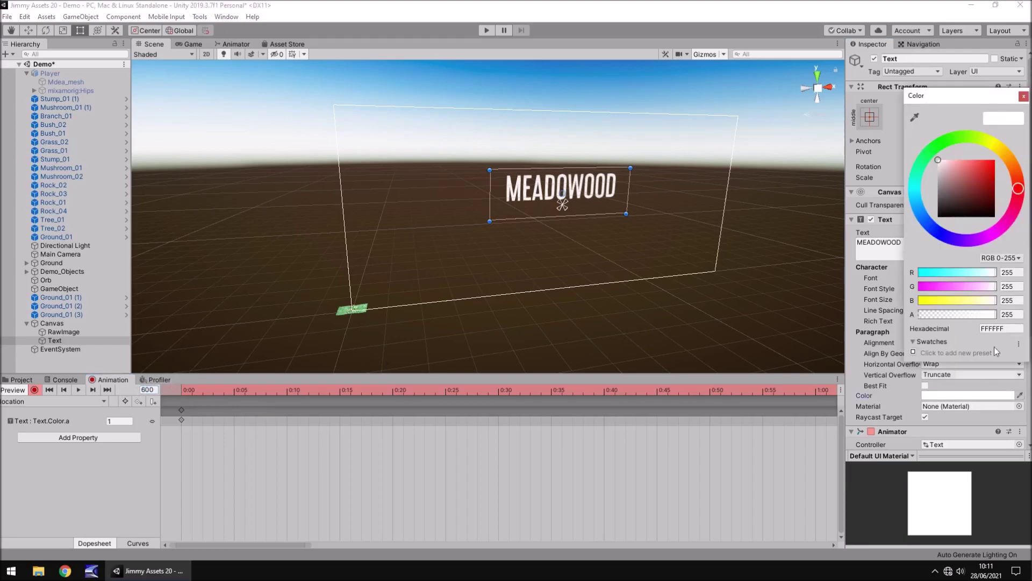
{"action": "left_click_drag", "start_coordinate": [976, 314], "coordinate": [998, 315]}
{"action": "left_click", "coordinate": [1007, 315]}
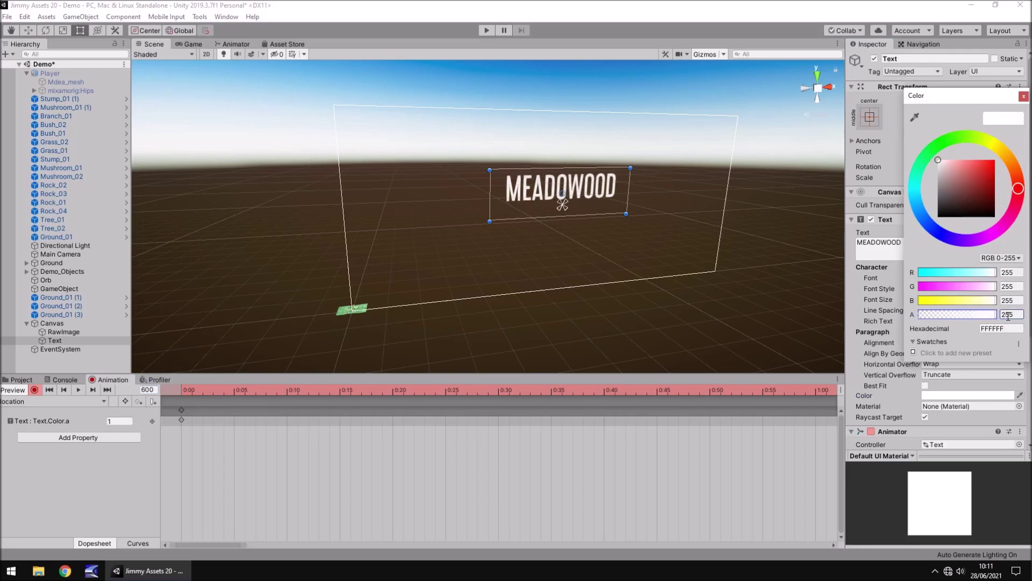
{"action": "left_click", "coordinate": [1024, 97]}
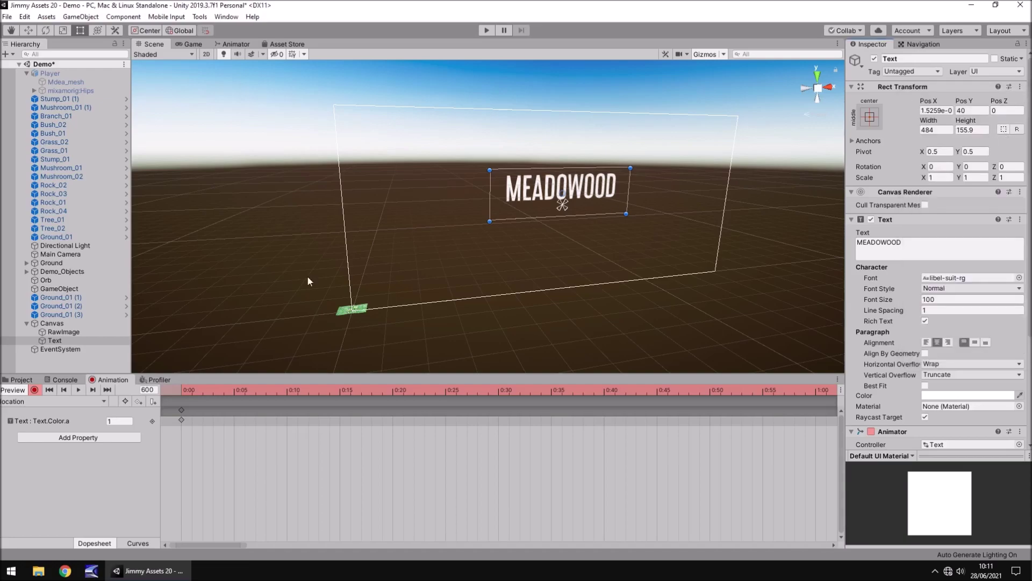
Key the title text's colour alpha at 0 on frame 720
{"action": "left_click", "coordinate": [147, 390]}
{"action": "type", "text": "720"}
{"action": "key", "text": "Return"}
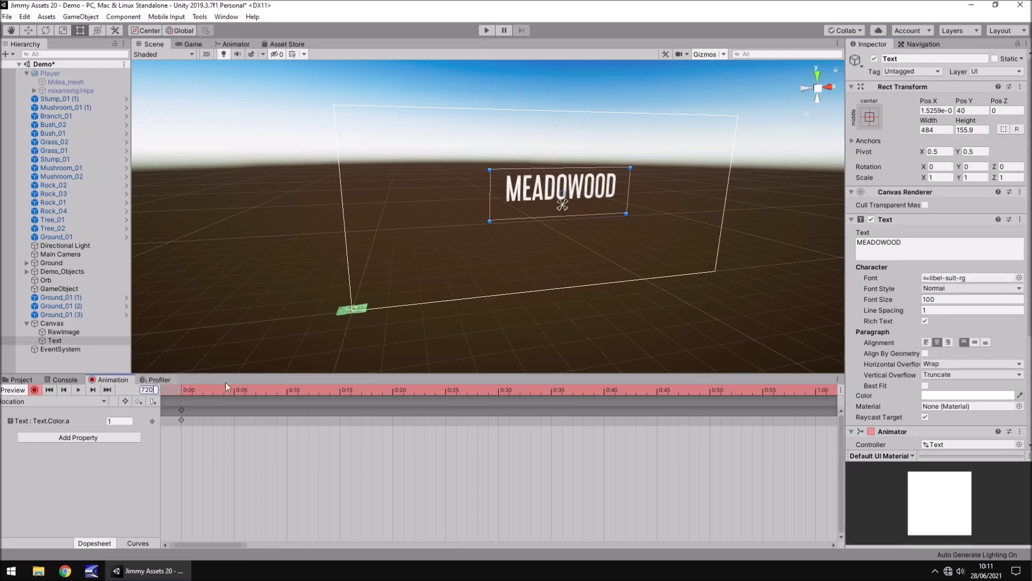
{"action": "left_click", "coordinate": [976, 396]}
{"action": "left_click_drag", "start_coordinate": [978, 314], "coordinate": [914, 315]}
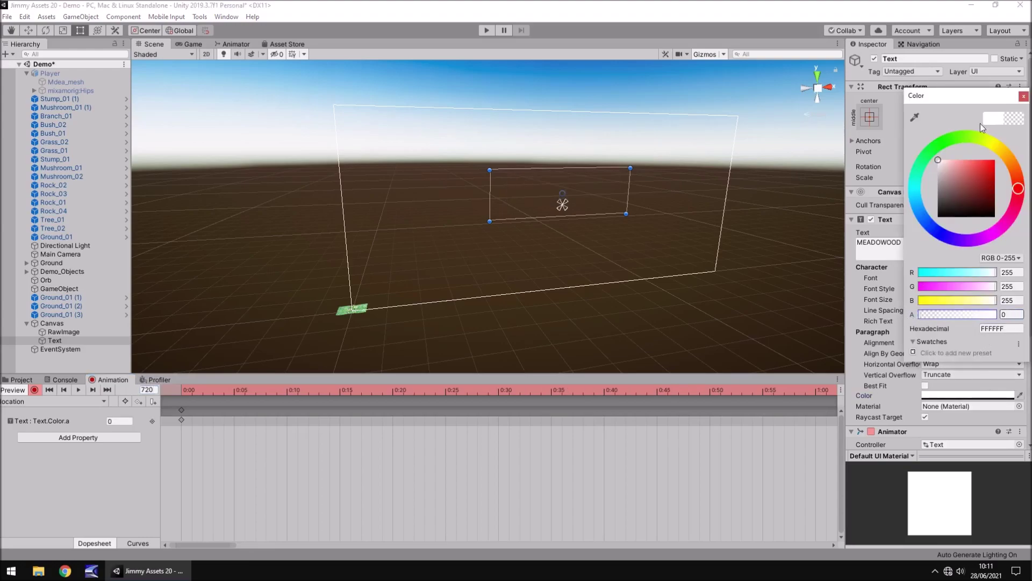
{"action": "left_click", "coordinate": [1024, 97]}
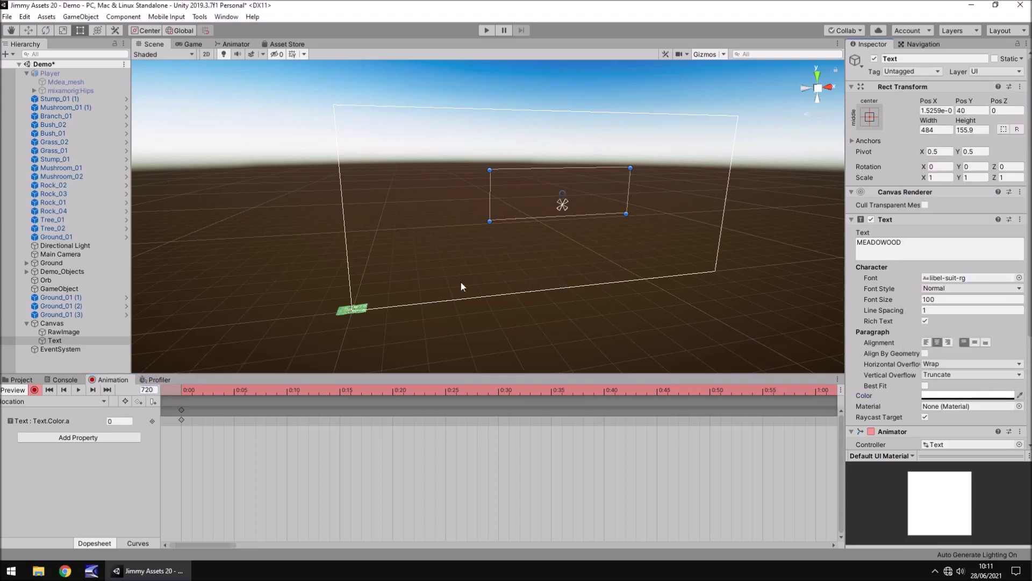
Duplicate the title text, set the copy's font size to 50, and move it below the divider to Pos Y -102
{"action": "left_click", "coordinate": [73, 338]}
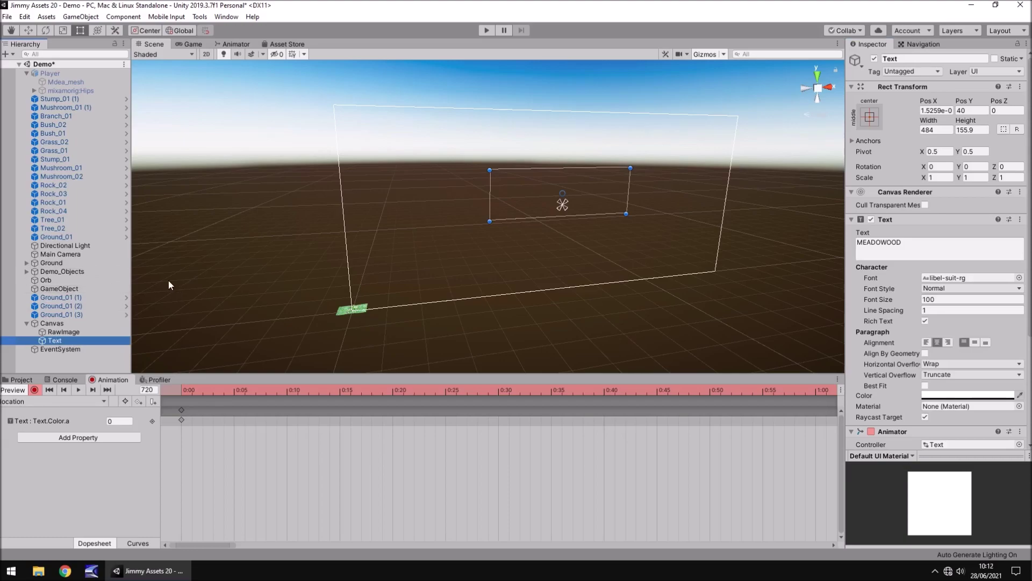
{"action": "key", "text": "ctrl+d"}
{"action": "left_click", "coordinate": [954, 299]}
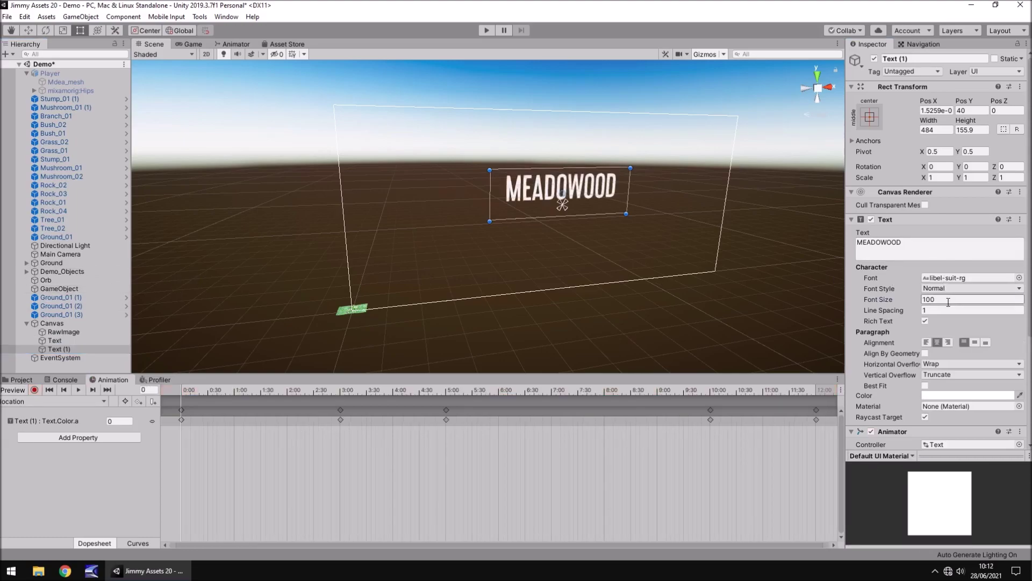
{"action": "type", "text": "50"}
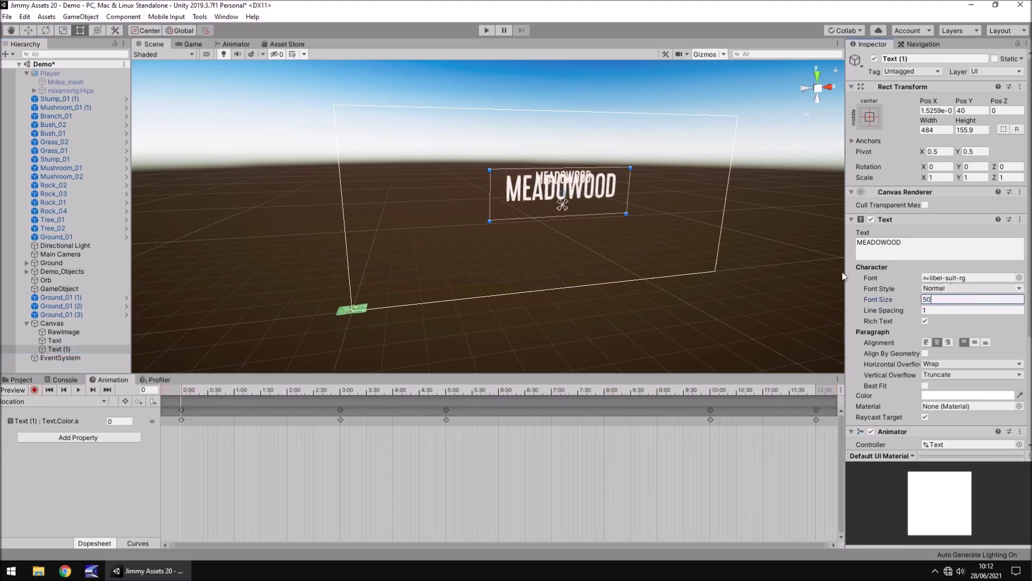
{"action": "left_click_drag", "start_coordinate": [594, 182], "coordinate": [579, 223]}
Change the wording of the copied text below the divider to THE FOREST OF ILLUSUSION
{"action": "left_click", "coordinate": [918, 242]}
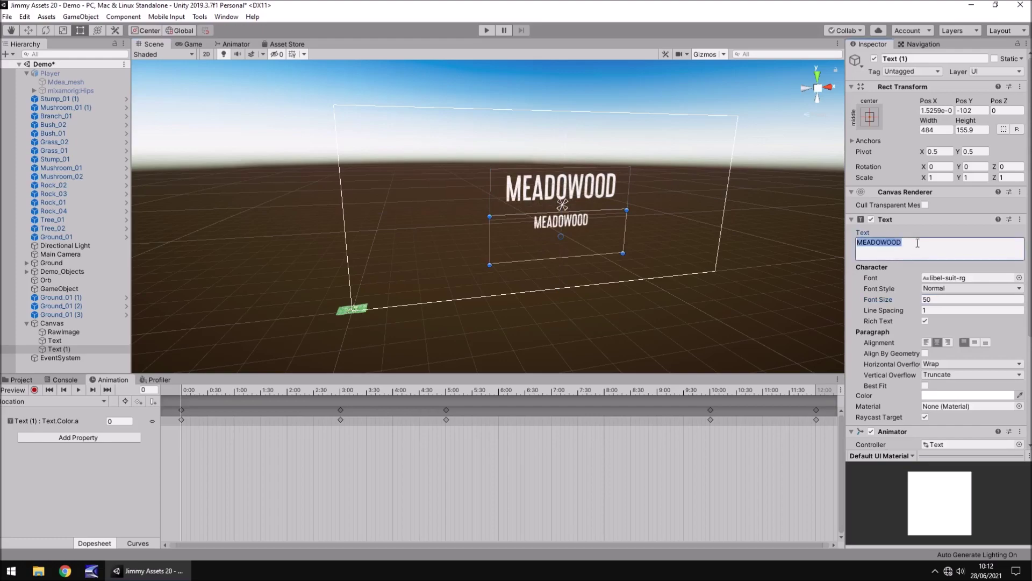
{"action": "key", "text": "BackSpace"}
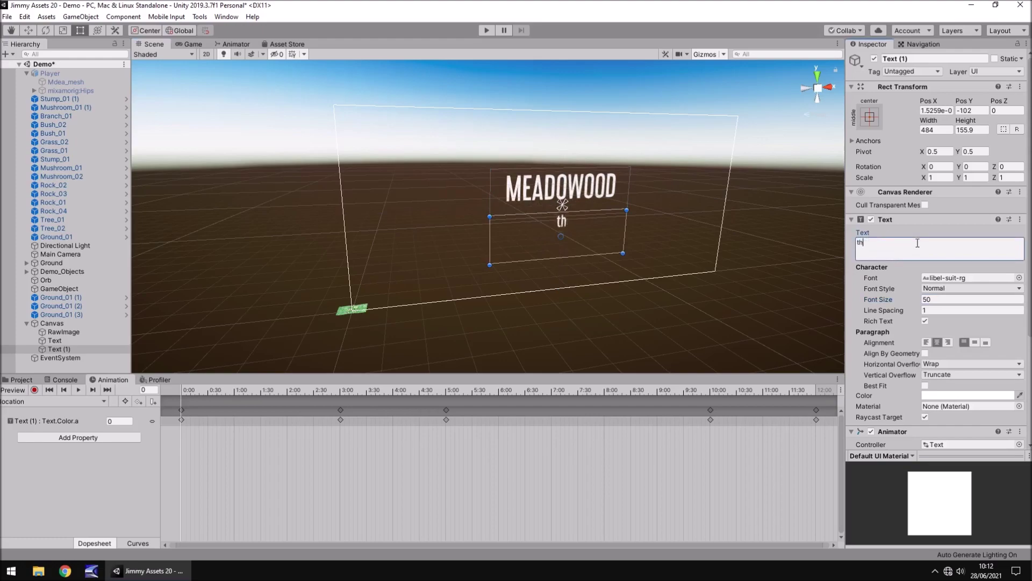
{"action": "type", "text": "THE FOREST OF ILLUSIU"}
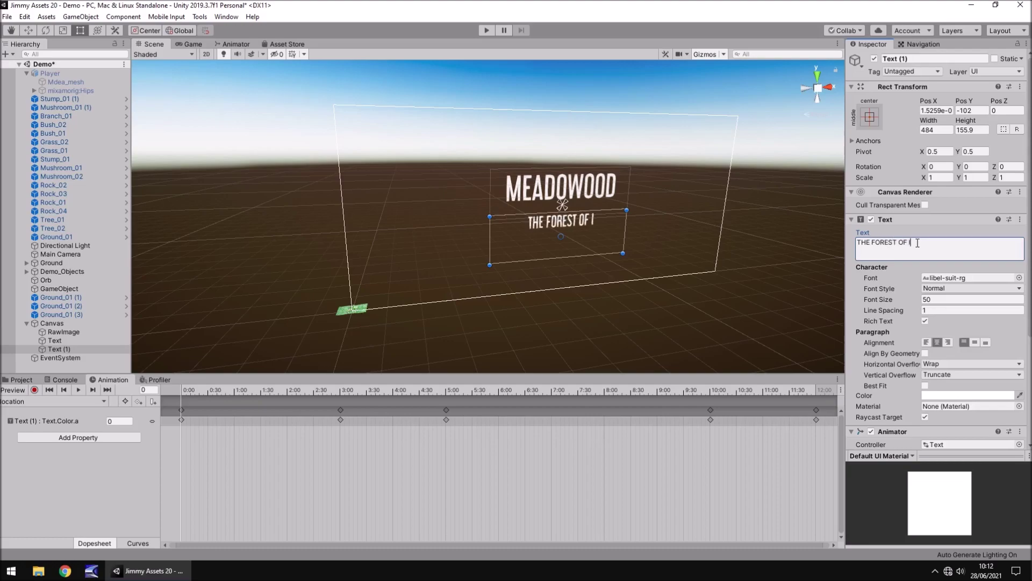
{"action": "key", "text": "BackSpace"}
{"action": "key", "text": "BackSpace"}
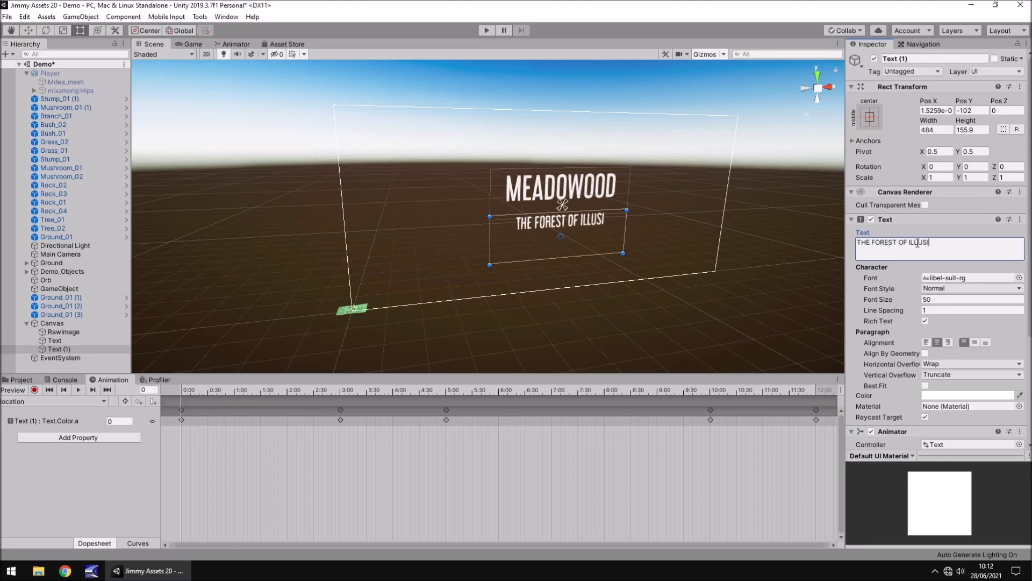
{"action": "type", "text": "USION"}
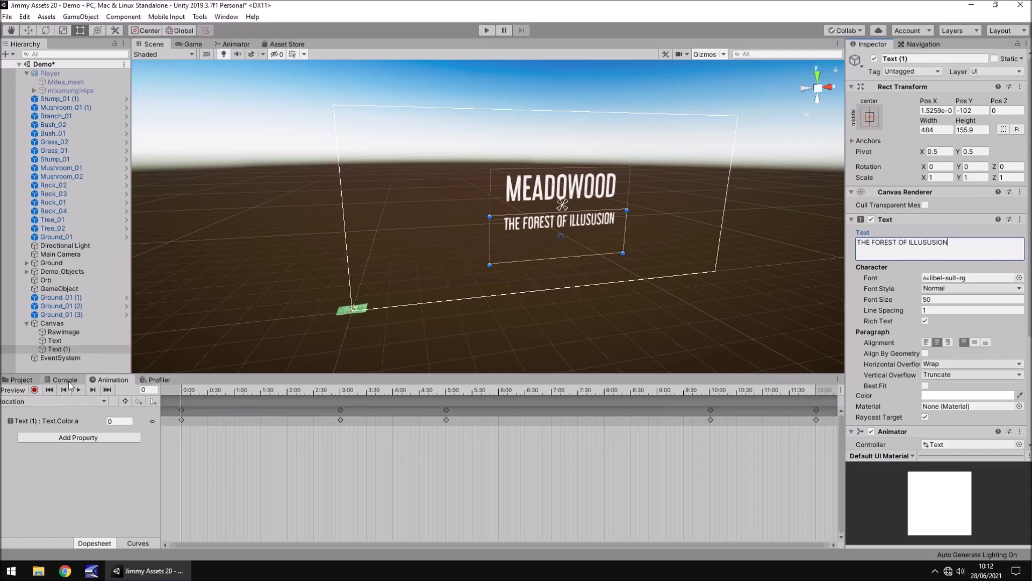
Create a new animation clip named DESCRIPTION for the subtitle text in the Intro folder
{"action": "left_click", "coordinate": [63, 402]}
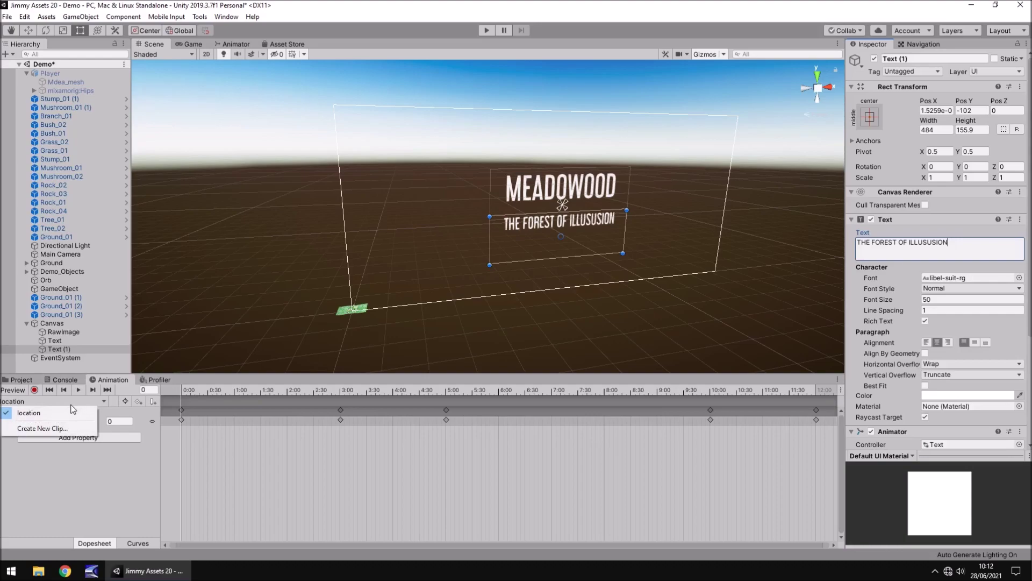
{"action": "left_click", "coordinate": [62, 429]}
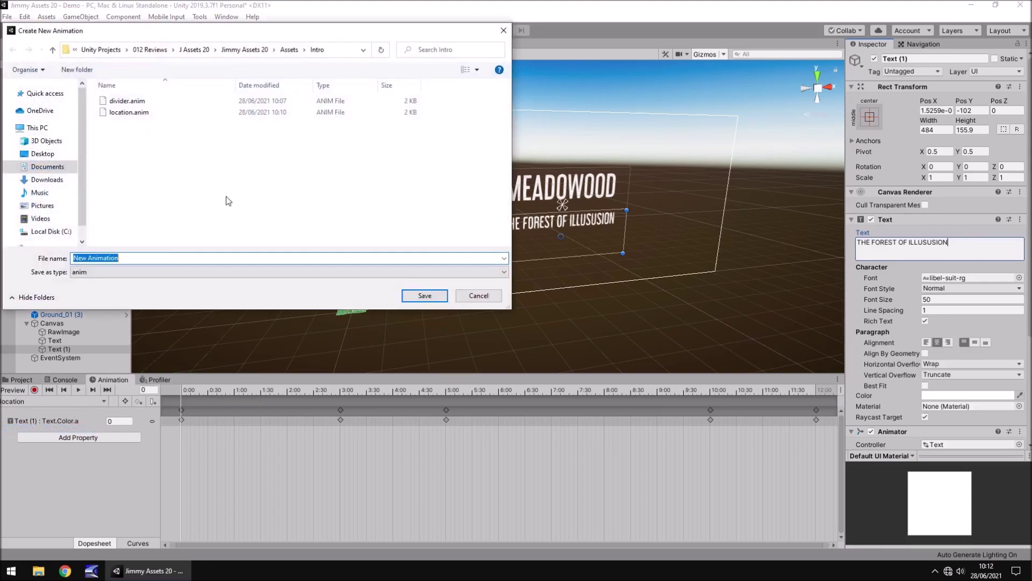
{"action": "type", "text": "DESCRIPTION"}
{"action": "key", "text": "Return"}
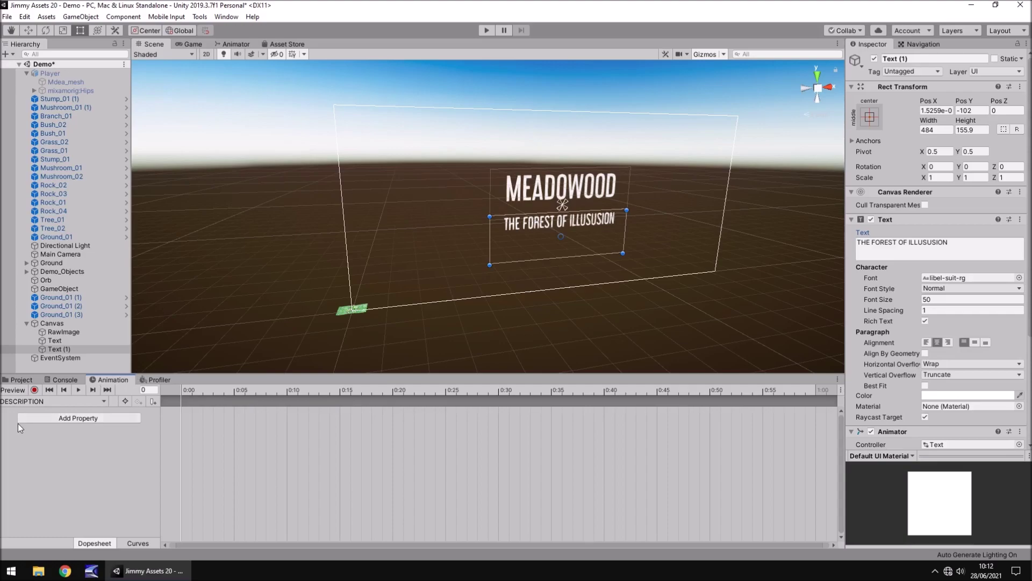
Start recording and key the subtitle text's colour alpha at 0 on frame 0
{"action": "left_click", "coordinate": [34, 390]}
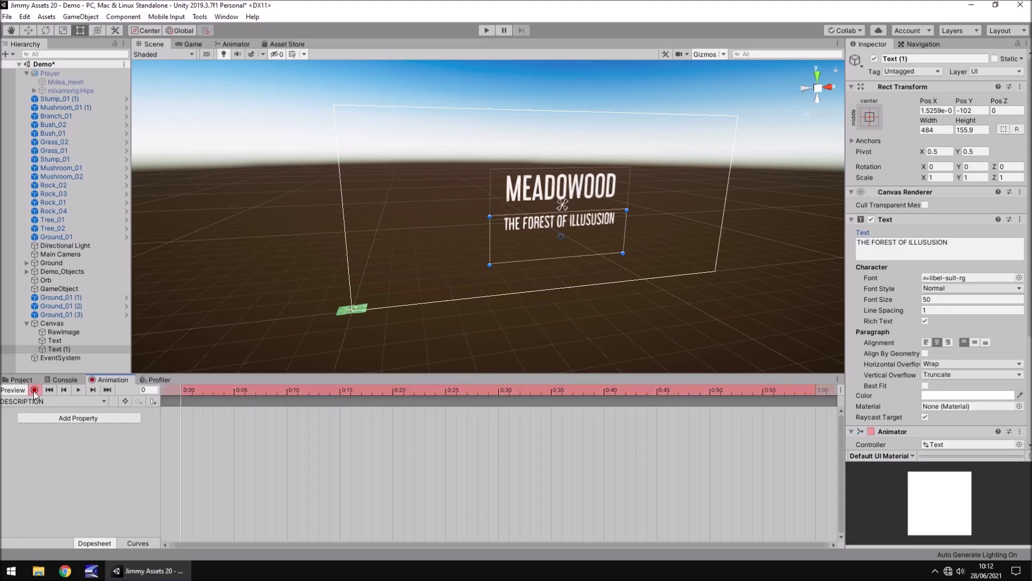
{"action": "left_click", "coordinate": [947, 395]}
{"action": "left_click_drag", "start_coordinate": [941, 317], "coordinate": [862, 304]}
{"action": "left_click", "coordinate": [1023, 96]}
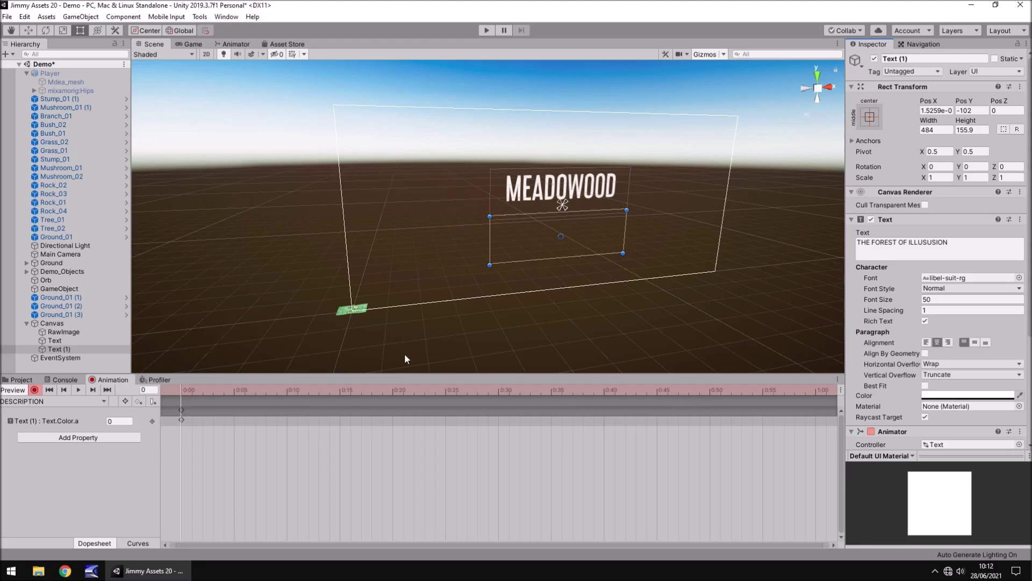
Key the subtitle text's colour alpha at 0 on frame 300
{"action": "left_click", "coordinate": [153, 389]}
{"action": "type", "text": "300"}
{"action": "key", "text": "Return"}
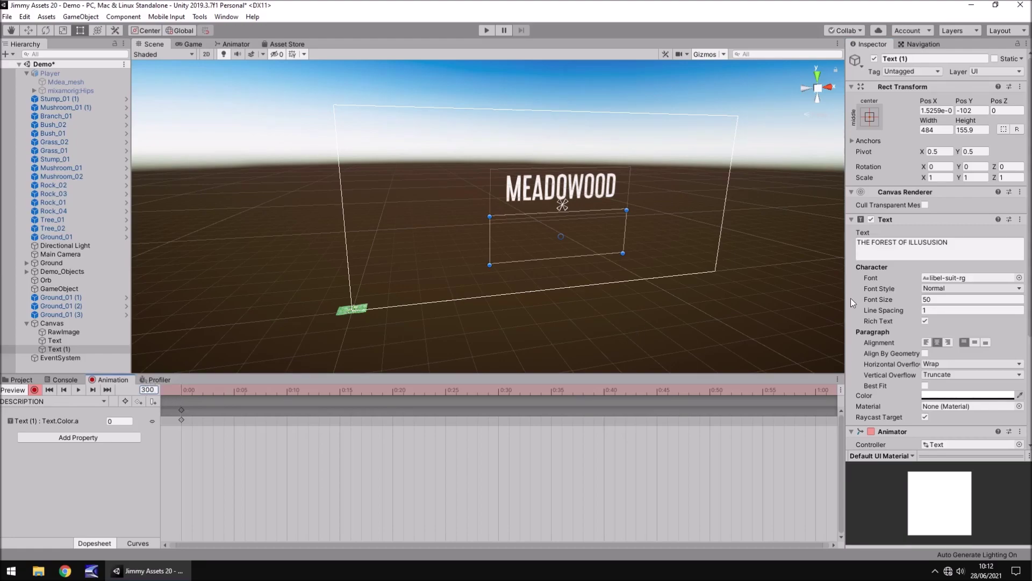
{"action": "left_click", "coordinate": [959, 395]}
{"action": "left_click_drag", "start_coordinate": [930, 313], "coordinate": [901, 317]}
{"action": "left_click", "coordinate": [1024, 97]}
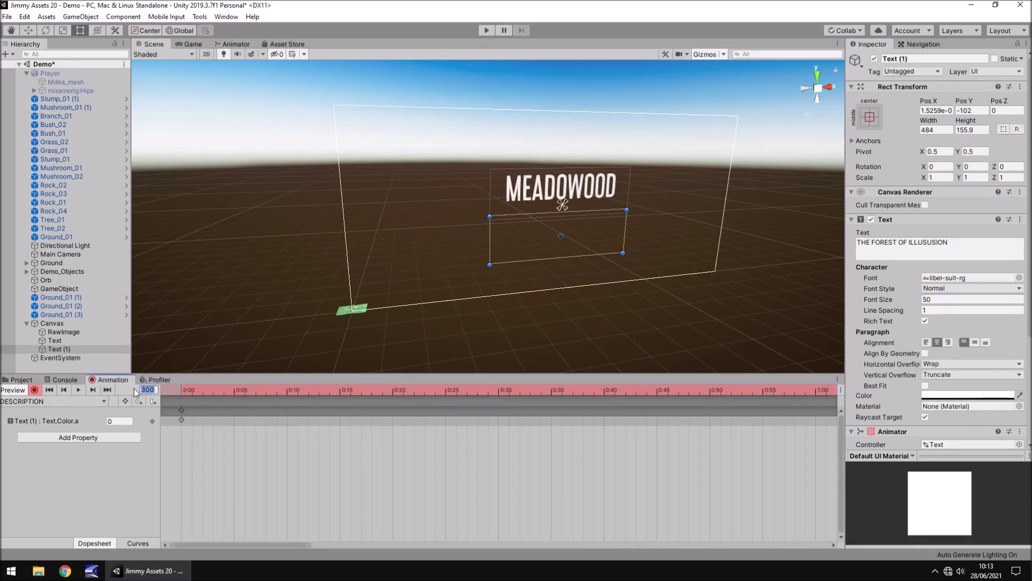
Key the subtitle text's colour alpha at 255 on frame 420
{"action": "left_click", "coordinate": [154, 389]}
{"action": "type", "text": "420"}
{"action": "left_click_drag", "start_coordinate": [283, 544], "coordinate": [806, 560]}
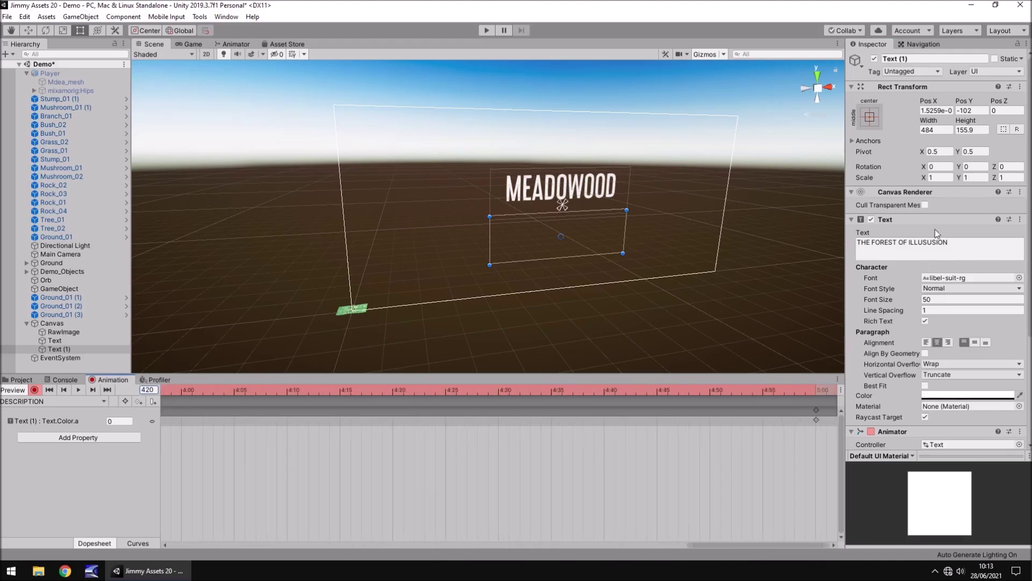
{"action": "left_click", "coordinate": [968, 395]}
{"action": "left_click_drag", "start_coordinate": [954, 315], "coordinate": [1011, 310]}
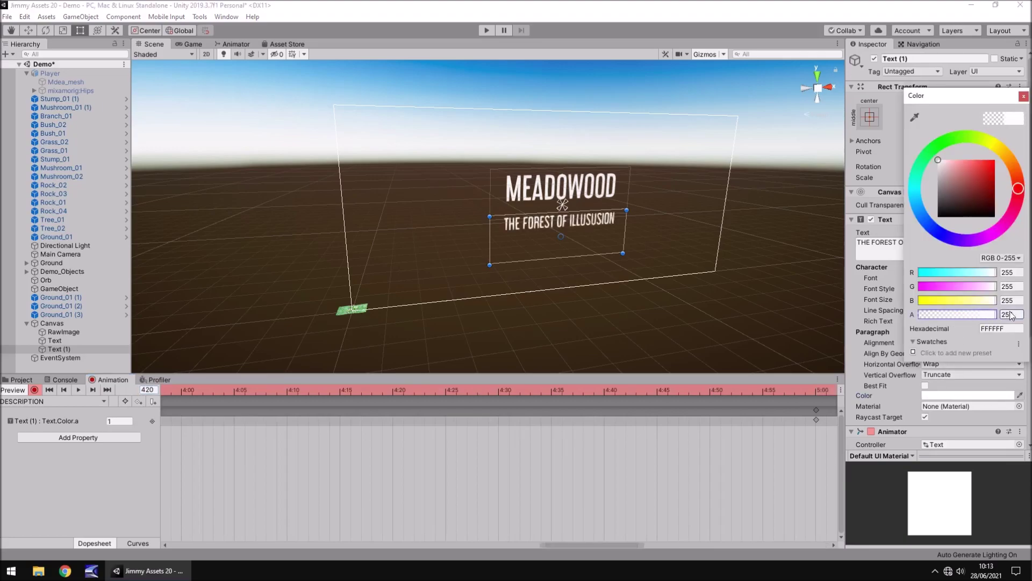
{"action": "left_click", "coordinate": [1023, 97]}
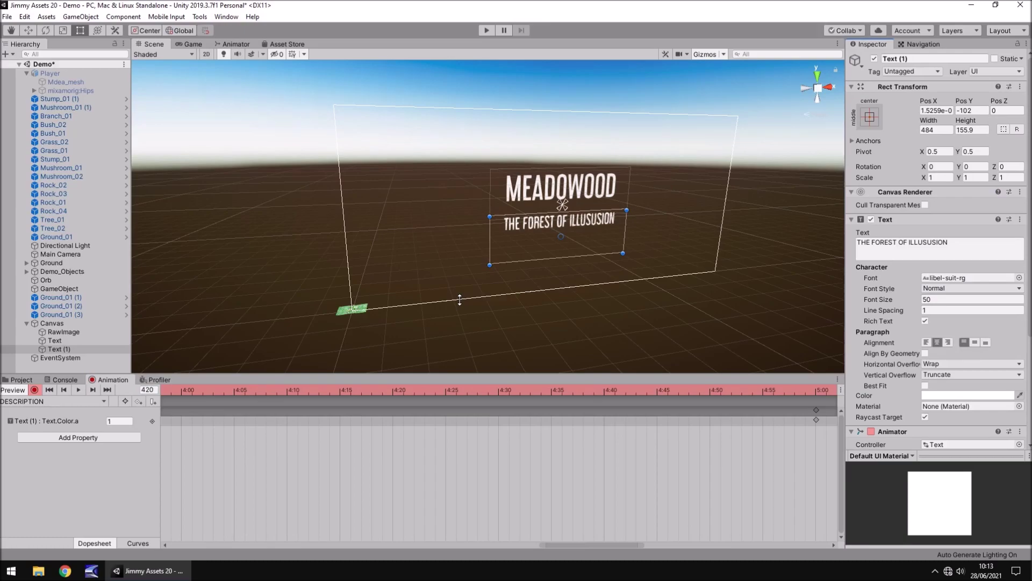
Key the subtitle text's colour alpha at 255 on frame 600
{"action": "left_click", "coordinate": [153, 389]}
{"action": "left_click", "coordinate": [107, 389]}
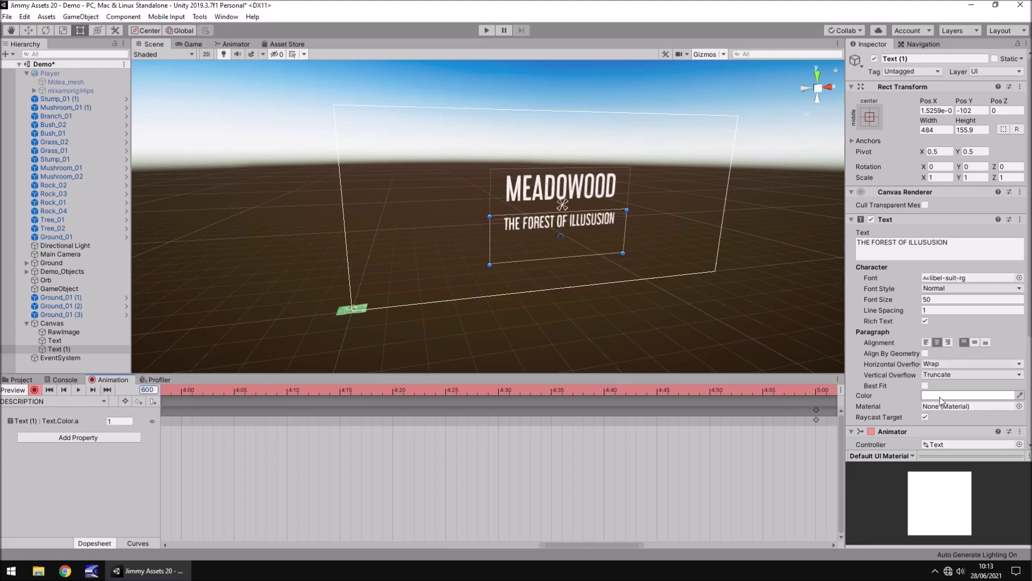
{"action": "left_click", "coordinate": [968, 396]}
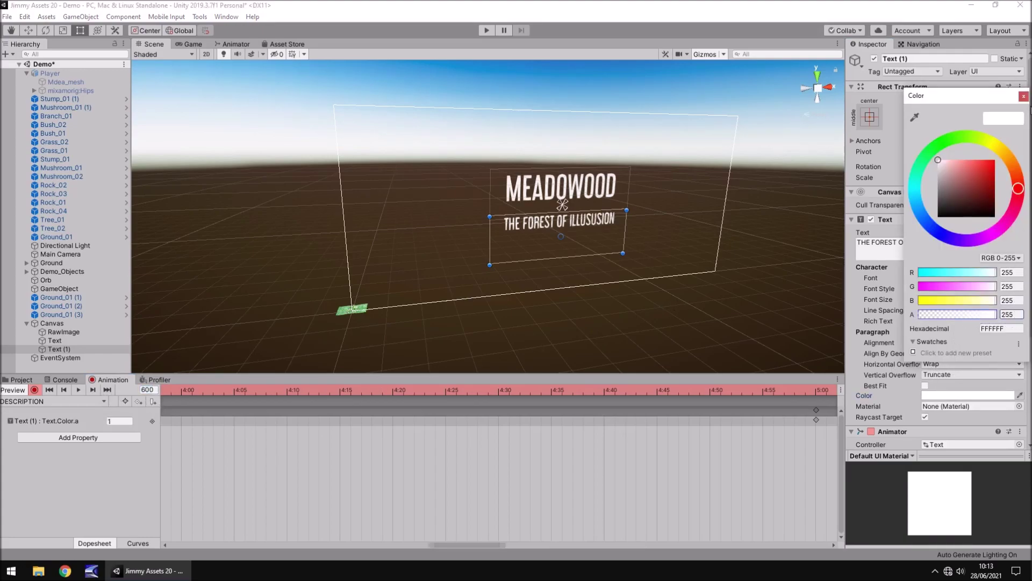
{"action": "left_click", "coordinate": [1024, 95]}
Key the subtitle text's colour alpha at 0 on frame 720 and stop recording
{"action": "left_click", "coordinate": [154, 389]}
{"action": "type", "text": "720"}
{"action": "key", "text": "Return"}
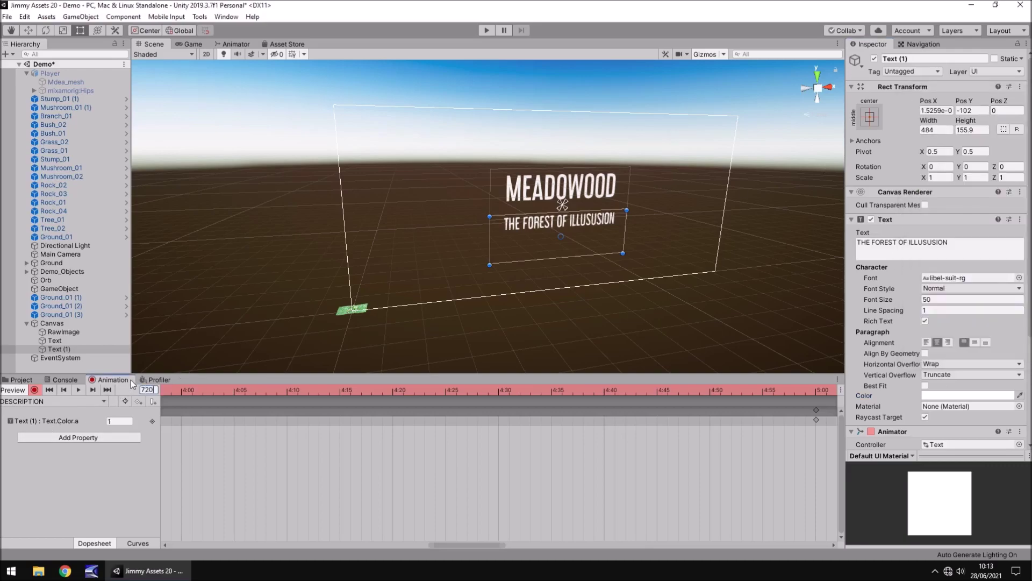
{"action": "left_click", "coordinate": [957, 392]}
{"action": "left_click_drag", "start_coordinate": [968, 314], "coordinate": [908, 317]}
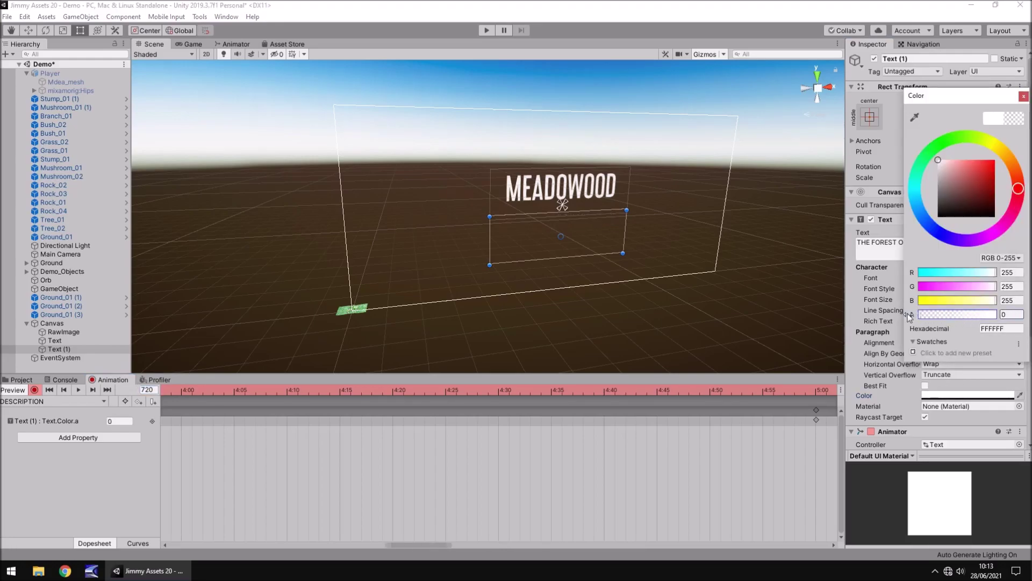
{"action": "left_click", "coordinate": [1024, 96]}
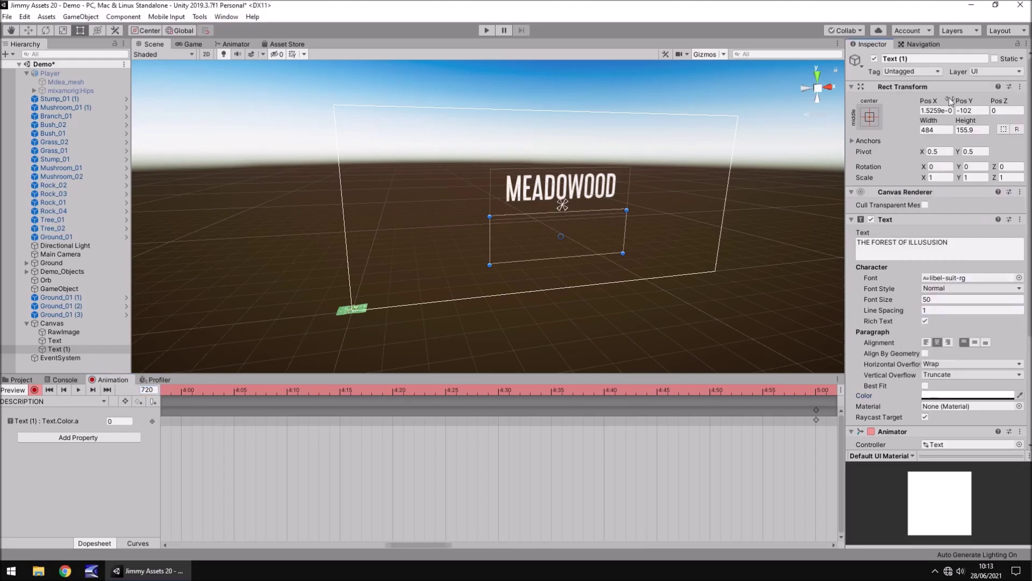
{"action": "left_click", "coordinate": [35, 390]}
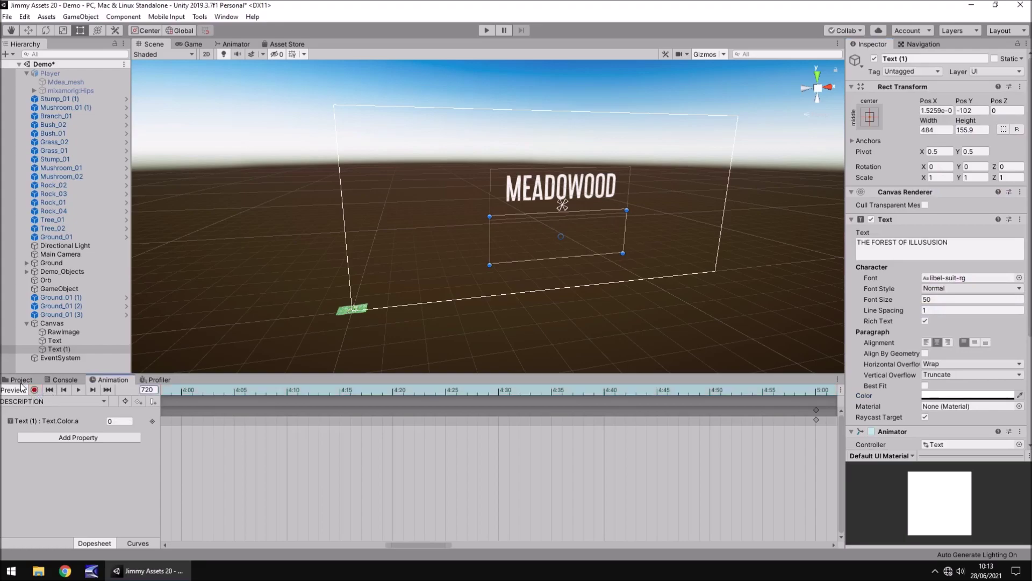
Turn off Loop Time for the divider and location animation clips in the Intro folder
{"action": "left_click", "coordinate": [21, 380]}
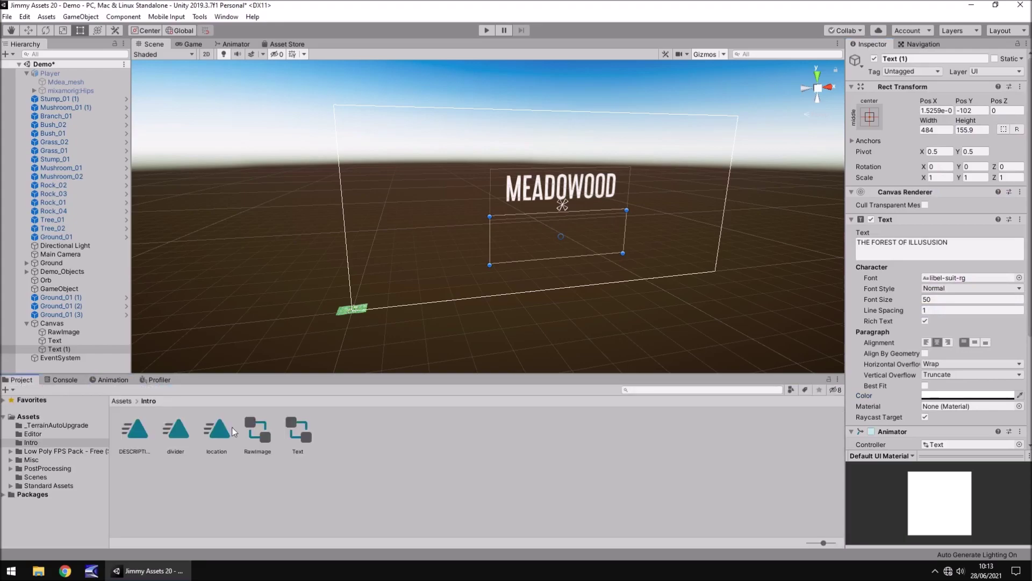
{"action": "left_click", "coordinate": [130, 434]}
{"action": "left_click", "coordinate": [175, 430]}
{"action": "left_click", "coordinate": [925, 95]}
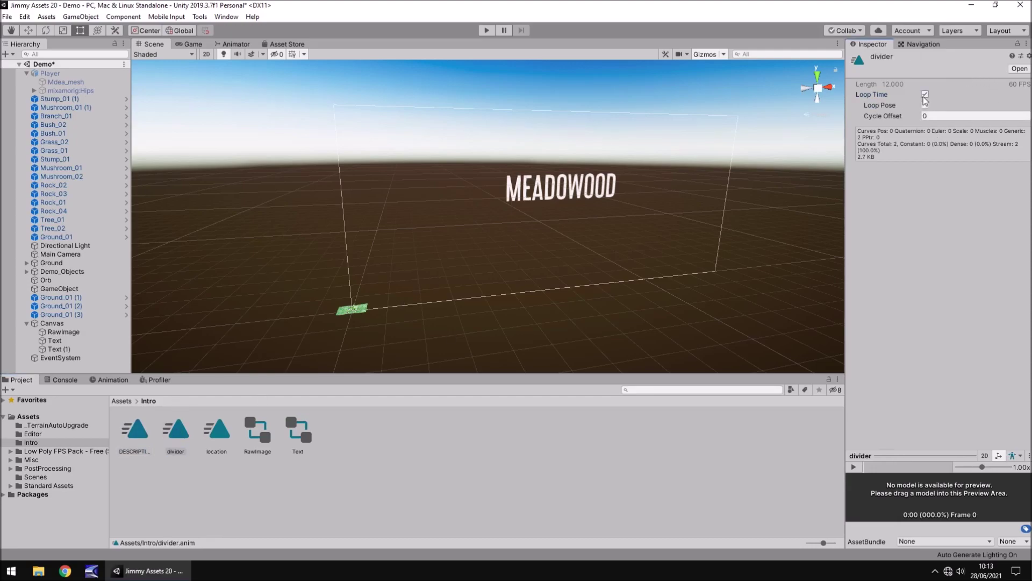
{"action": "left_click", "coordinate": [217, 430]}
{"action": "left_click", "coordinate": [925, 94]}
Play-test the intro scene and examine the keyframes of the subtitle's DESCRIPTION clip from frame 0
{"action": "left_click", "coordinate": [486, 31]}
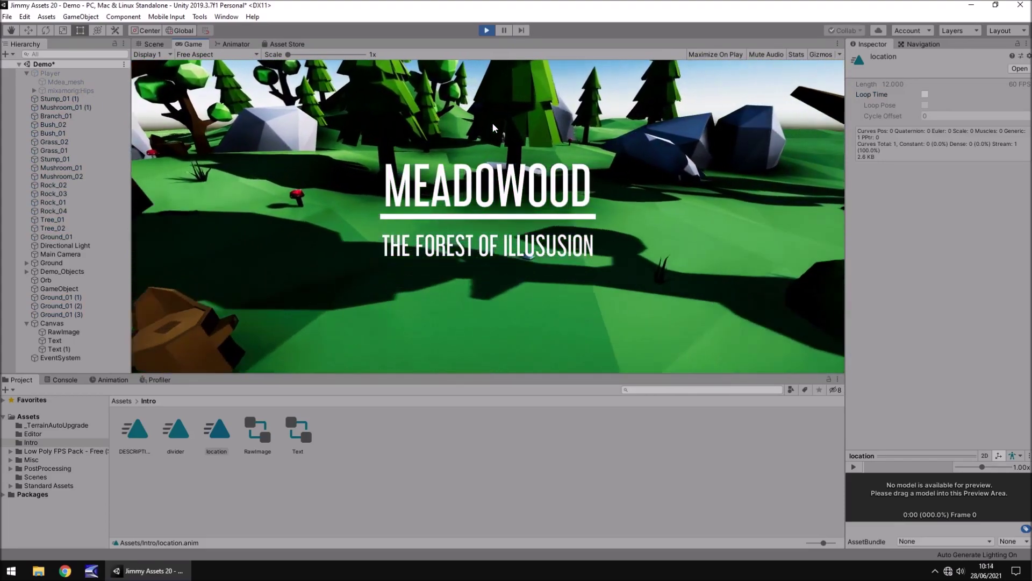
{"action": "left_click", "coordinate": [486, 30]}
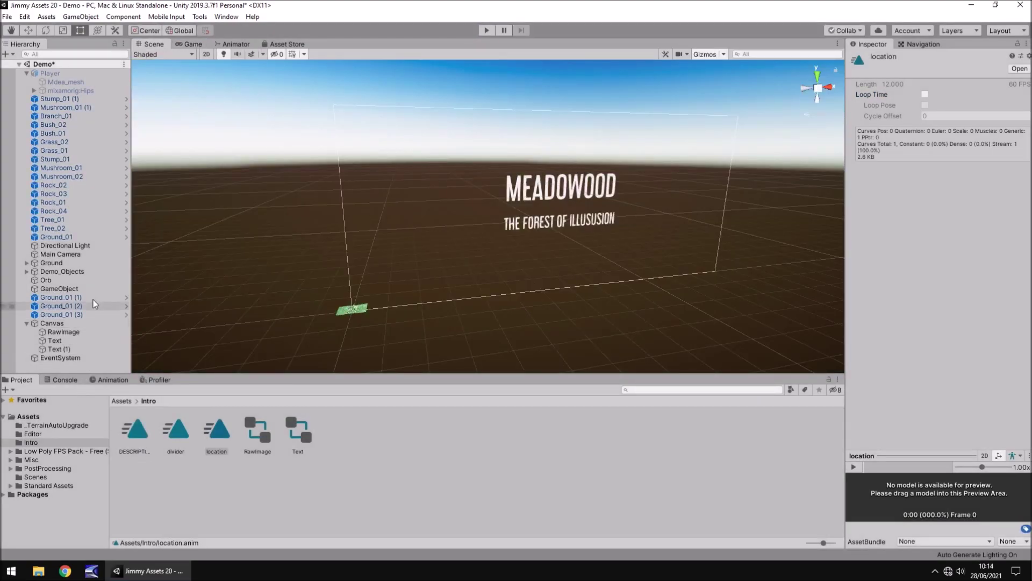
{"action": "left_click", "coordinate": [57, 348]}
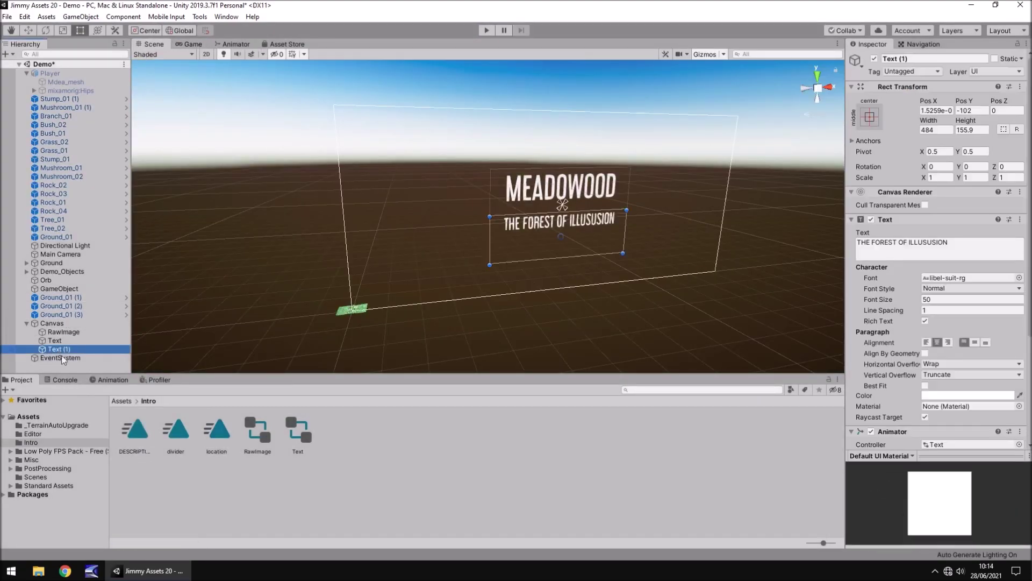
{"action": "left_click", "coordinate": [110, 379]}
{"action": "left_click", "coordinate": [52, 402]}
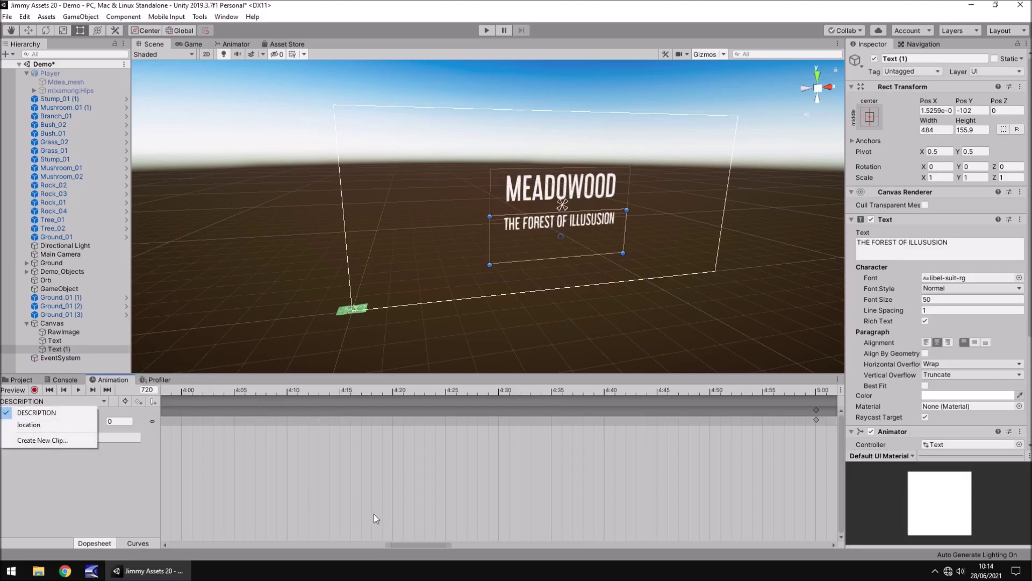
{"action": "left_click", "coordinate": [417, 545]}
{"action": "left_click_drag", "start_coordinate": [430, 543], "coordinate": [184, 545]}
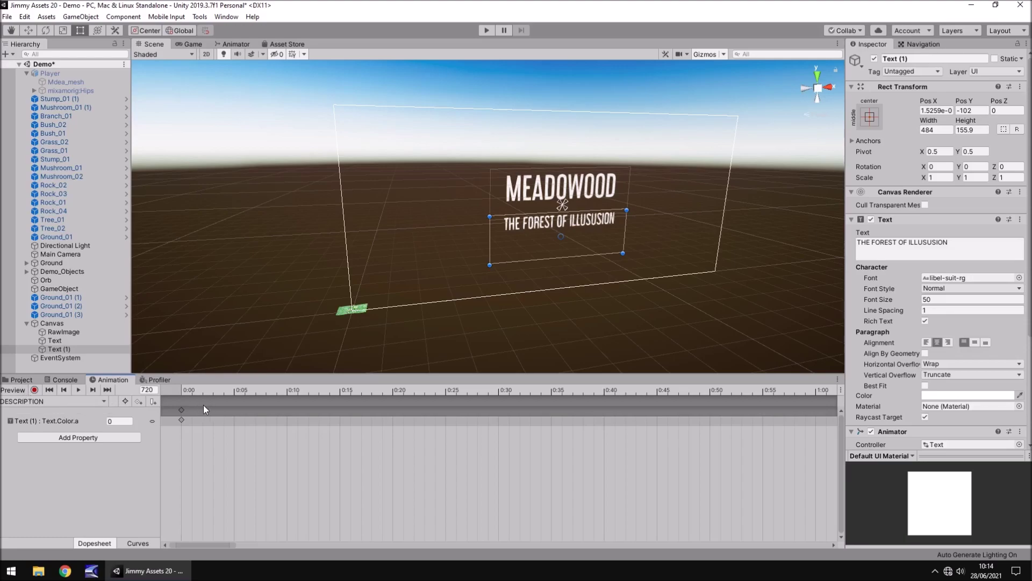
{"action": "left_click", "coordinate": [182, 392]}
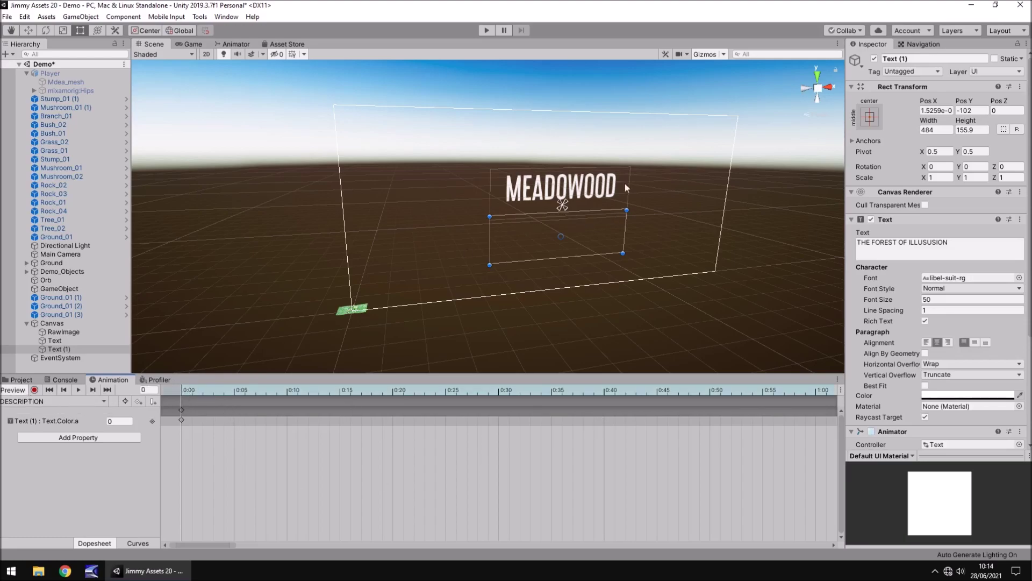
Delete the subtitle text object from the canvas and the DESCRIPTION animation clip from the Intro folder
{"action": "key", "text": "Delete"}
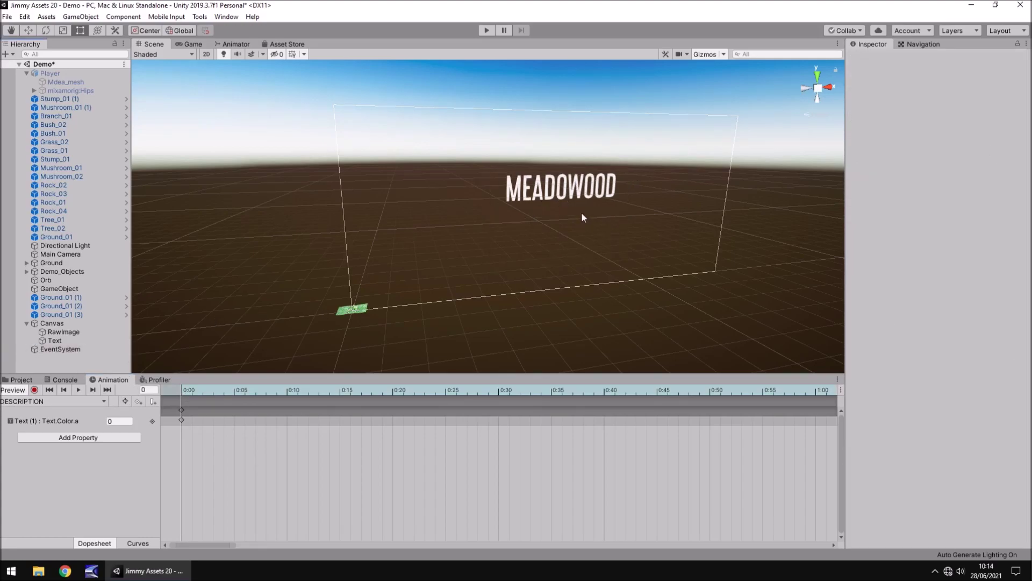
{"action": "left_click", "coordinate": [89, 21]}
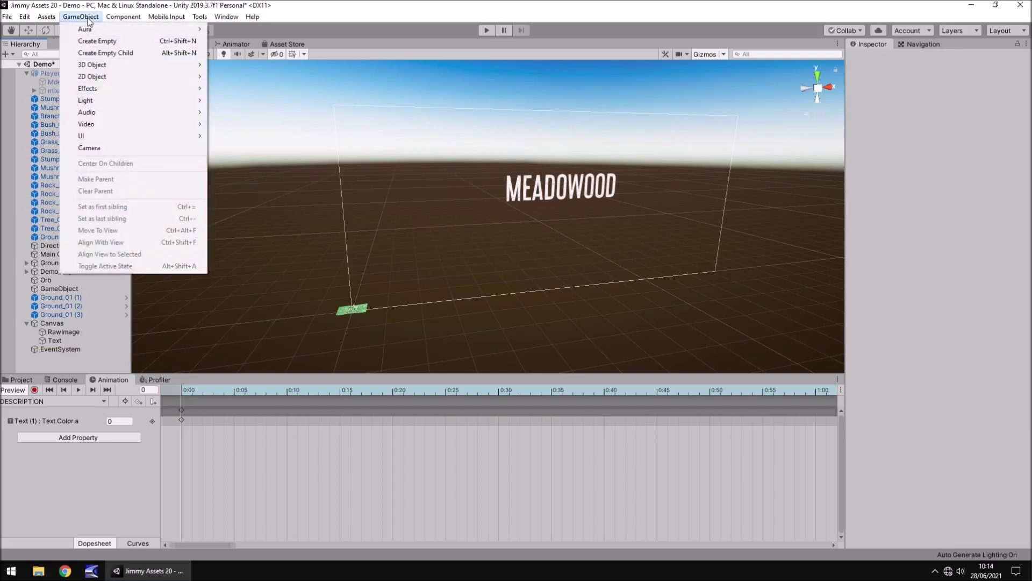
{"action": "mouse_move", "coordinate": [129, 70]}
{"action": "mouse_move", "coordinate": [150, 135]}
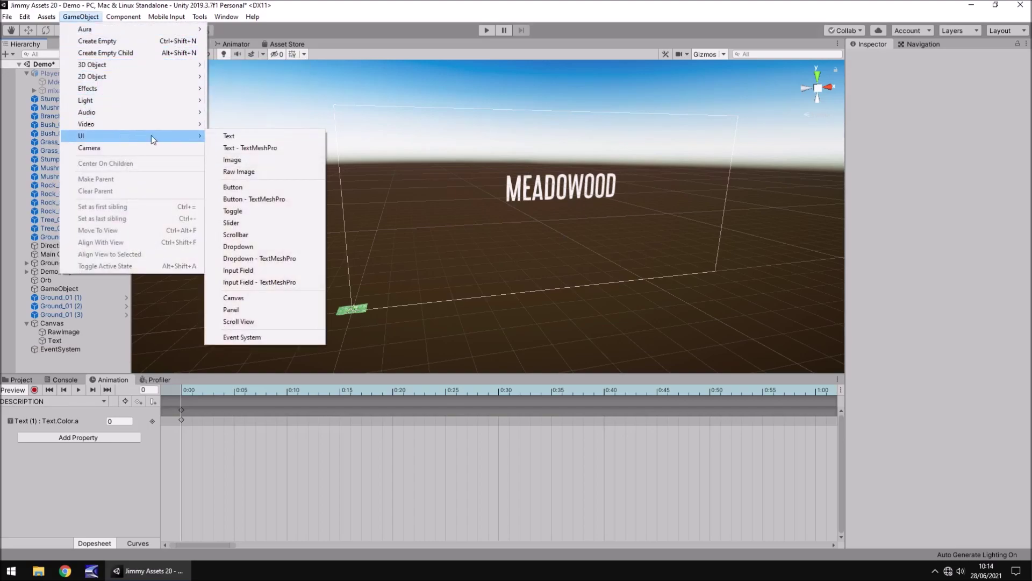
{"action": "left_click", "coordinate": [20, 380]}
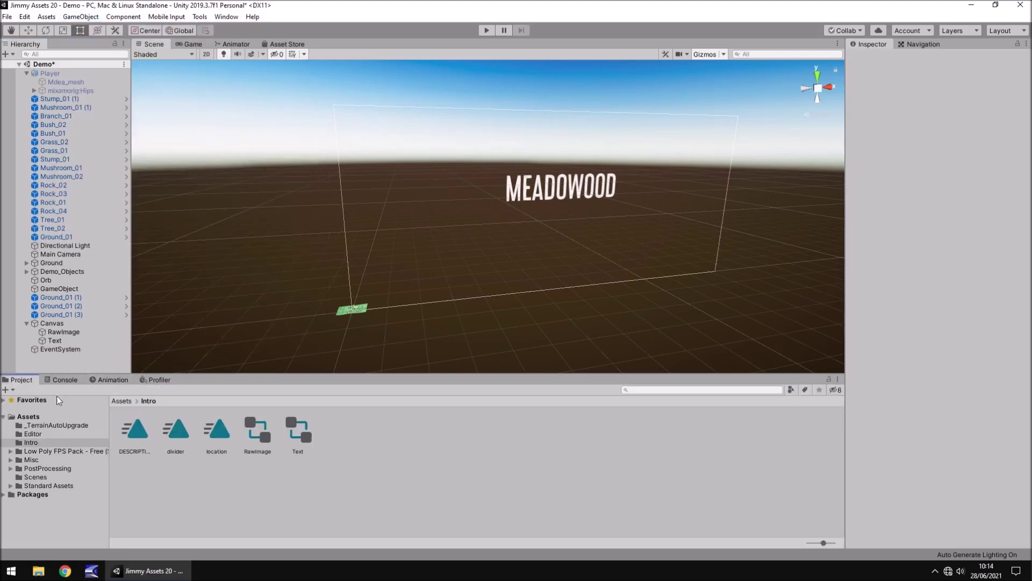
{"action": "key", "text": "Delete"}
{"action": "key", "text": "Return"}
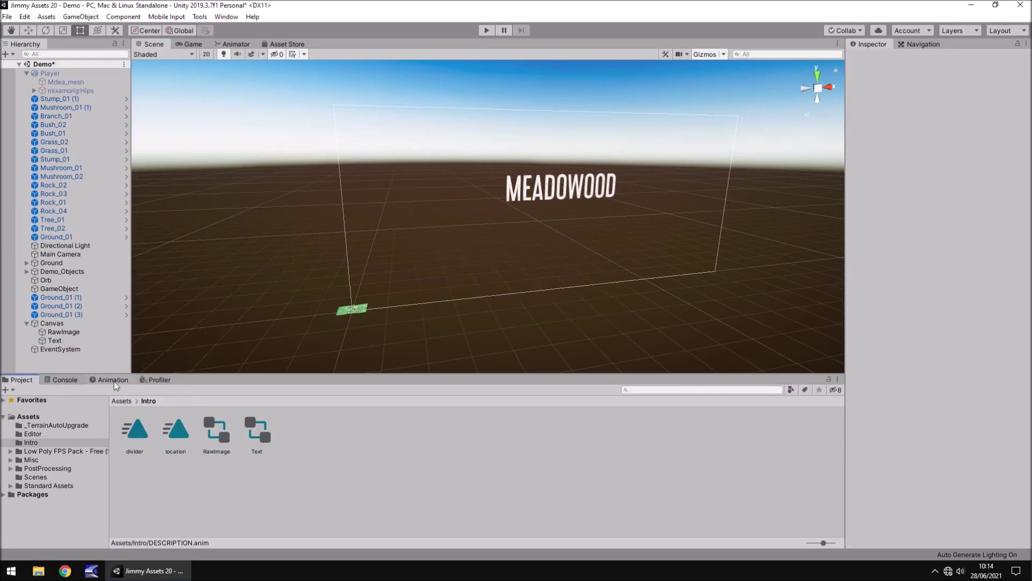
{"action": "left_click", "coordinate": [113, 379]}
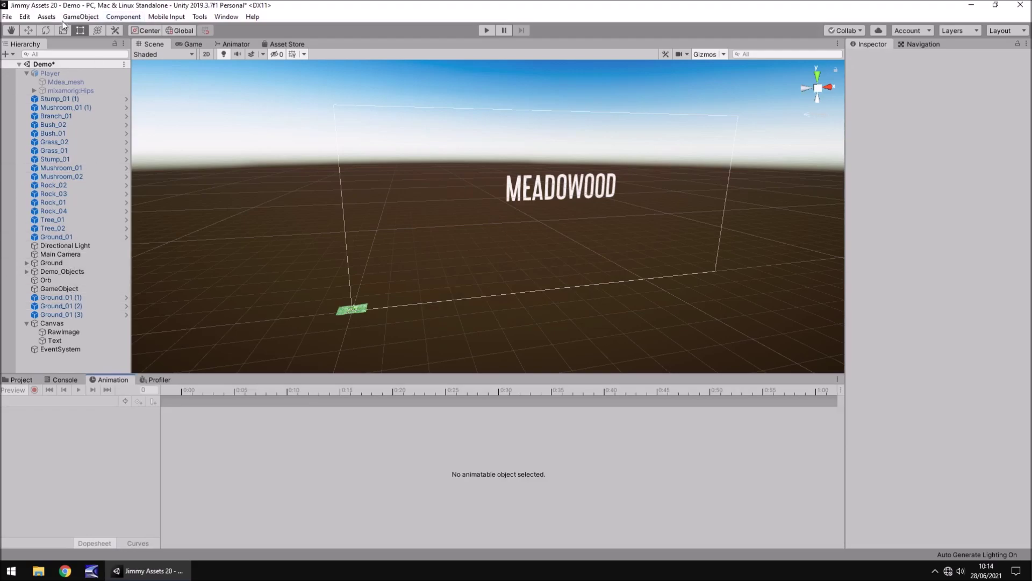
Add a UI text reading "THE FOREST OF ILLUSION" to the canvas and set its font to libel-suit-rg
{"action": "left_click", "coordinate": [81, 17]}
{"action": "left_click", "coordinate": [230, 136]}
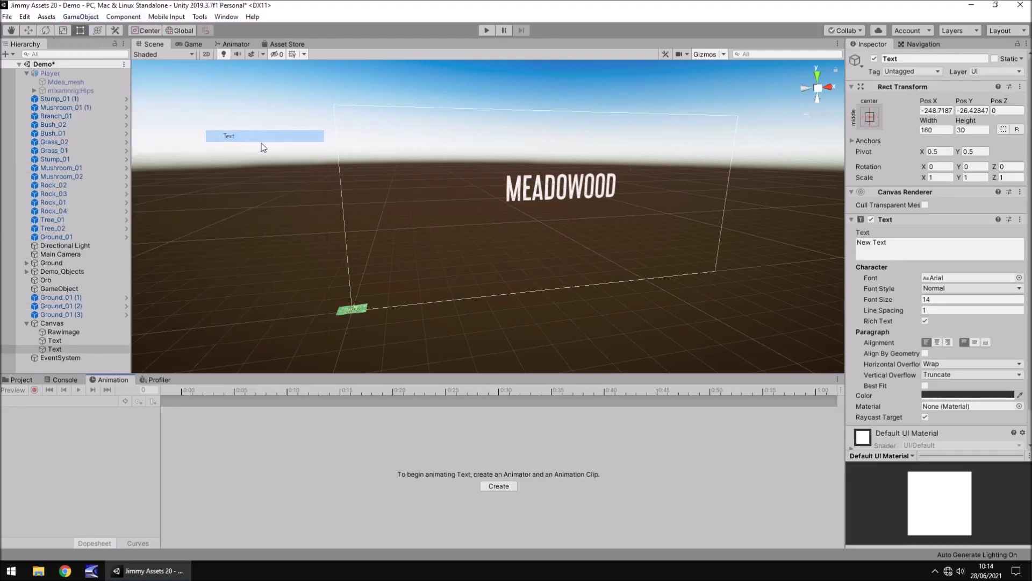
{"action": "left_click", "coordinate": [916, 253]}
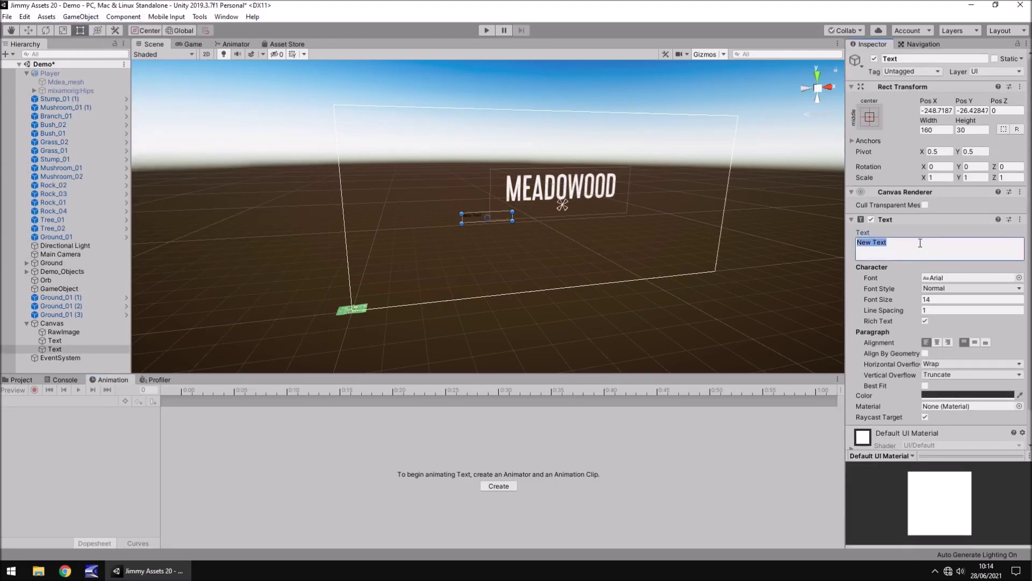
{"action": "type", "text": "THE FOREST OF ILLUSION"}
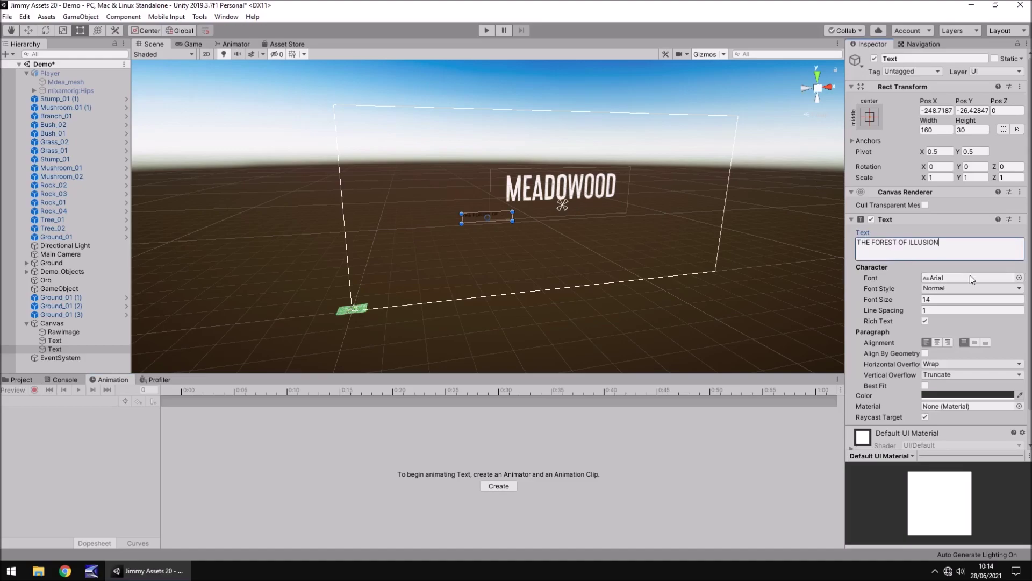
{"action": "left_click", "coordinate": [1018, 277]}
{"action": "left_click", "coordinate": [672, 390]}
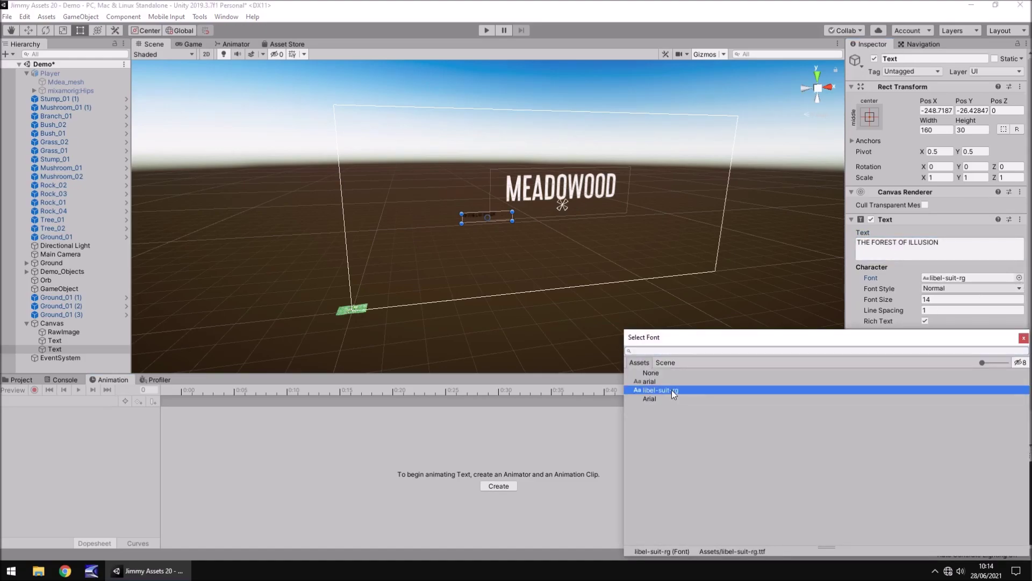
Place and resize the subtitle's text box to about 484 by 128.5 beneath the MEADOWOOD title, and colour the text white
{"action": "left_click", "coordinate": [515, 225]}
{"action": "left_click_drag", "start_coordinate": [514, 221], "coordinate": [625, 227]}
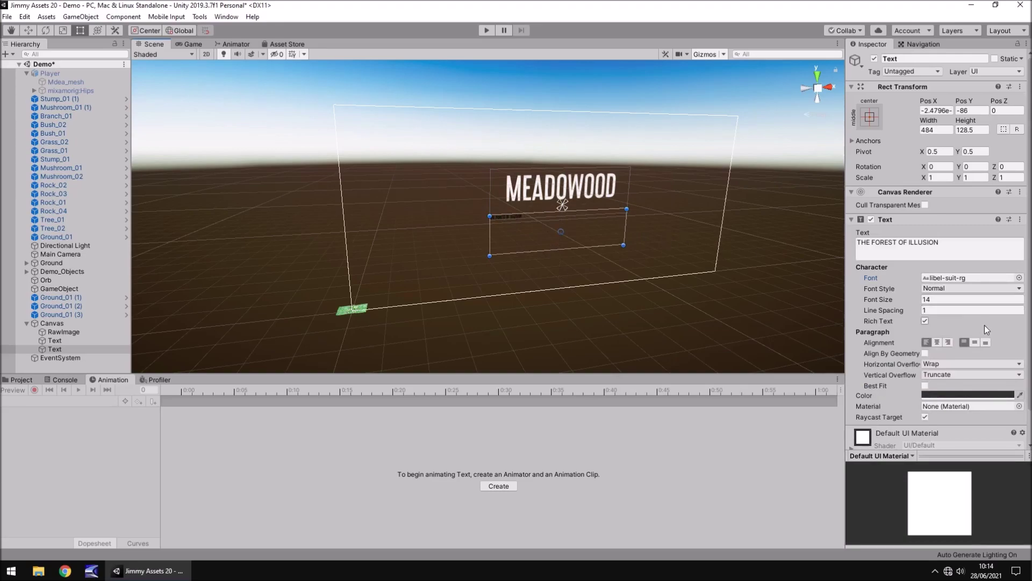
{"action": "left_click", "coordinate": [965, 395]}
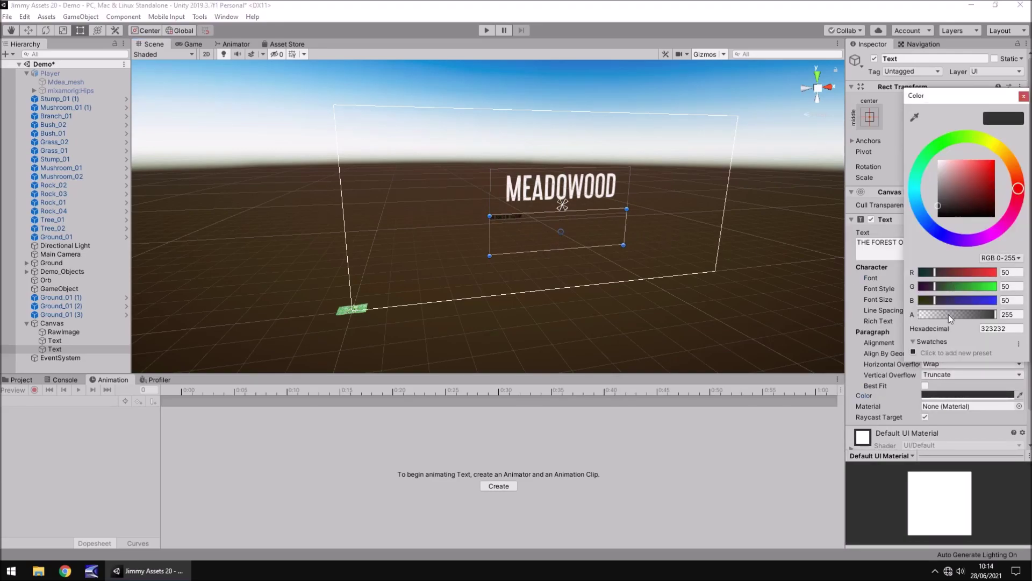
{"action": "left_click_drag", "start_coordinate": [942, 213], "coordinate": [941, 150]}
{"action": "left_click", "coordinate": [1024, 96]}
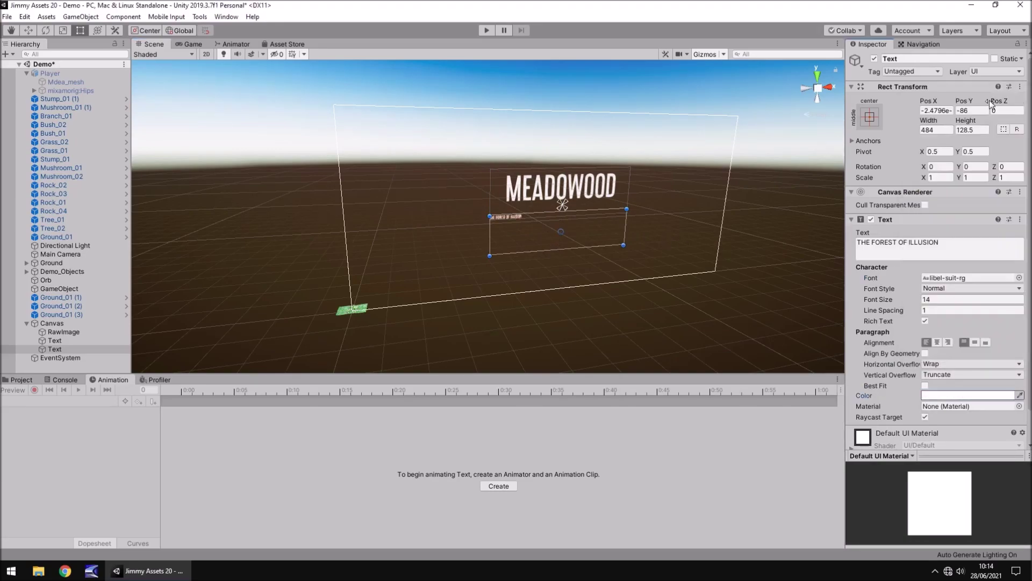
Set the subtitle's font size to 50 and centre its text horizontally
{"action": "left_click", "coordinate": [969, 299]}
{"action": "type", "text": "50"}
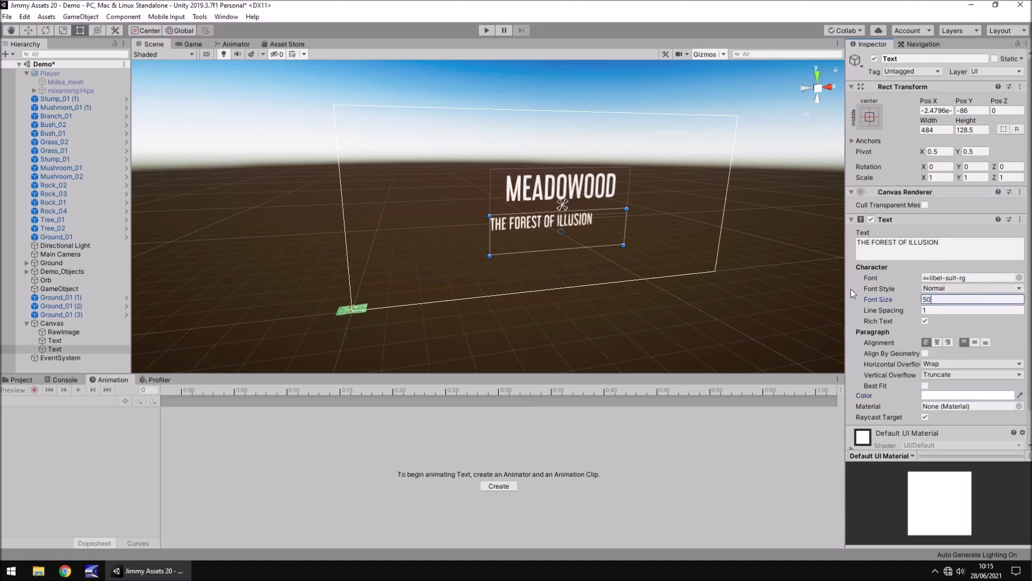
{"action": "left_click", "coordinate": [938, 342]}
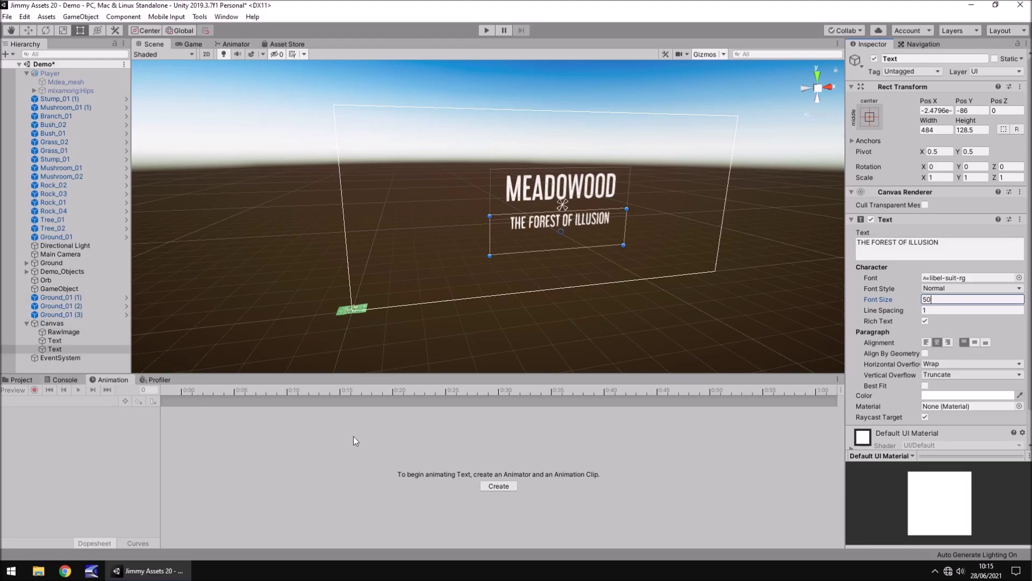
Rename the subtitle text object DESCRIPTION and create an animation clip named DESCANIM for it in the Intro folder
{"action": "left_click", "coordinate": [50, 349]}
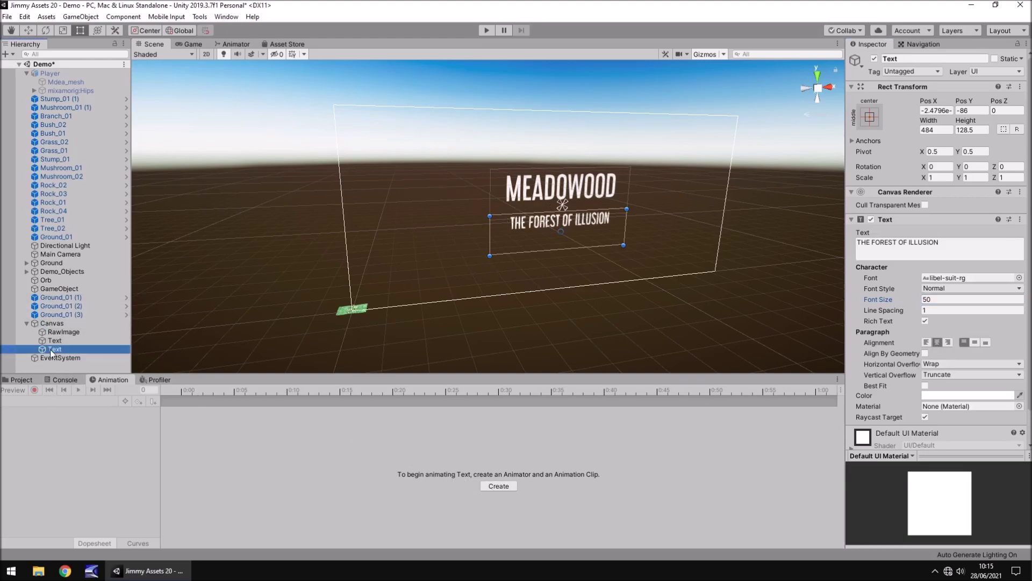
{"action": "left_click", "coordinate": [61, 348]}
{"action": "type", "text": "DESCRIPTION"}
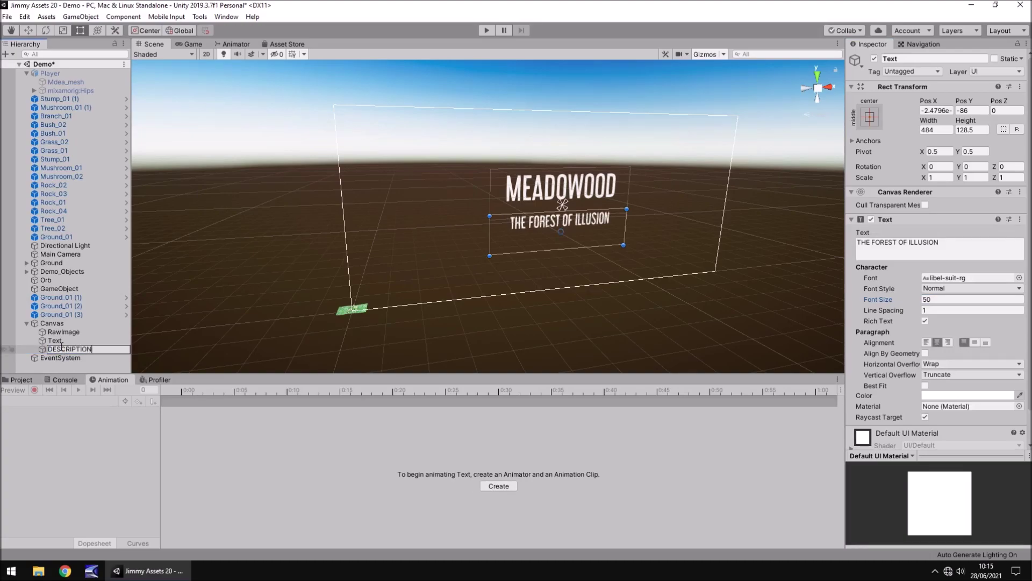
{"action": "key", "text": "Return"}
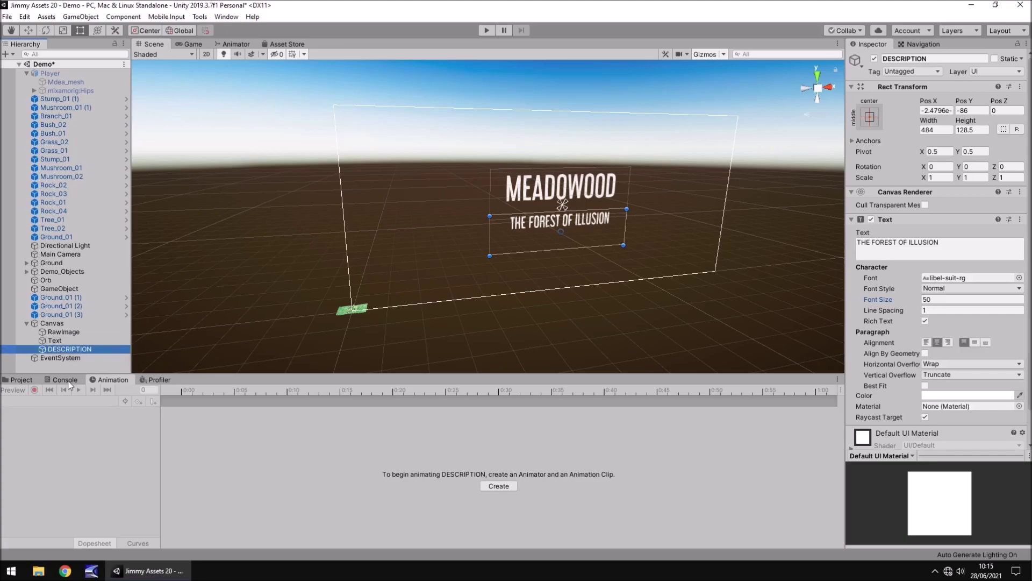
{"action": "left_click", "coordinate": [494, 487]}
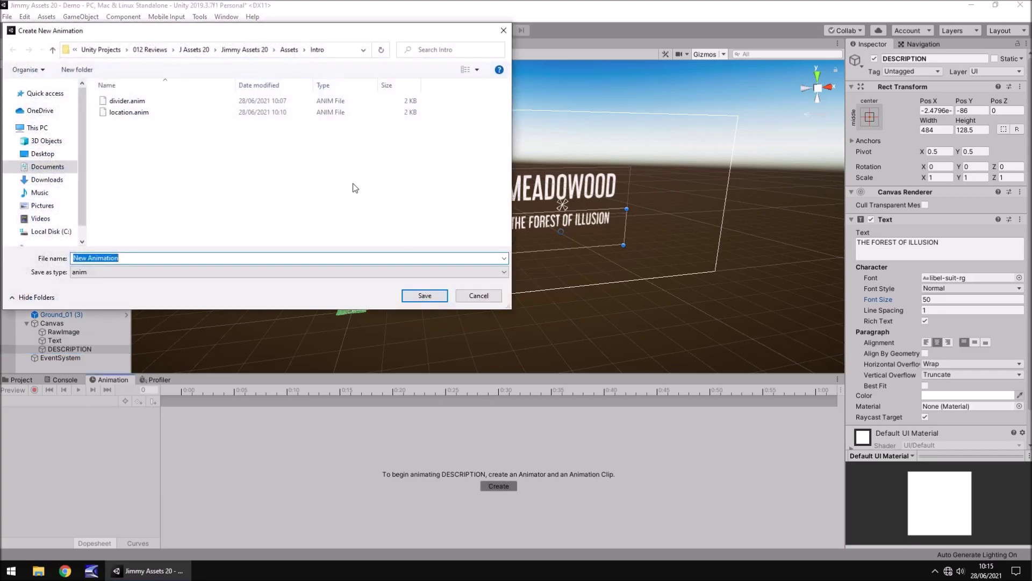
{"action": "type", "text": "DESCANIM"}
{"action": "key", "text": "Return"}
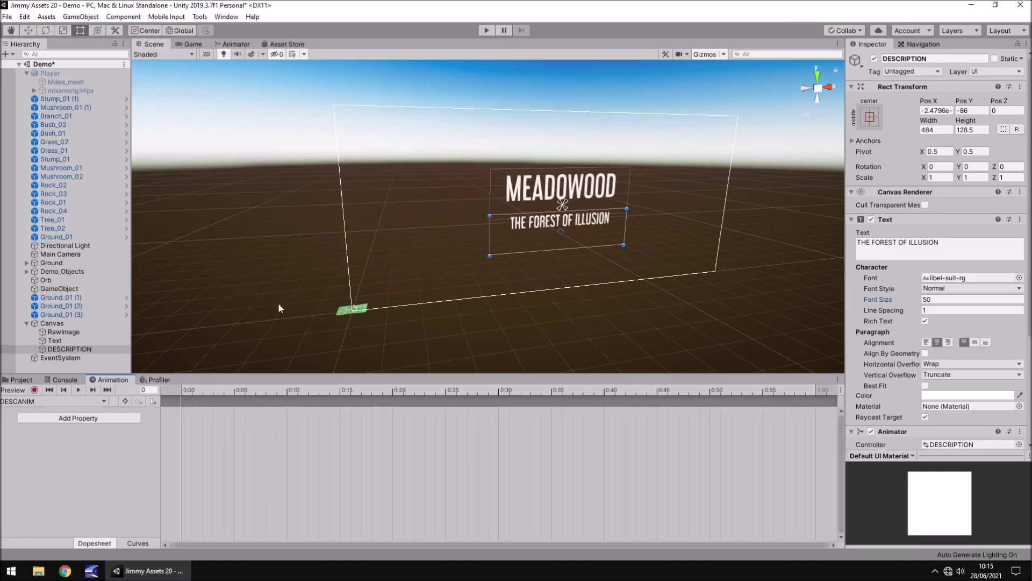
Start recording the DESCANIM clip and key the subtitle's colour alpha at 0 on frame 0
{"action": "left_click", "coordinate": [34, 389]}
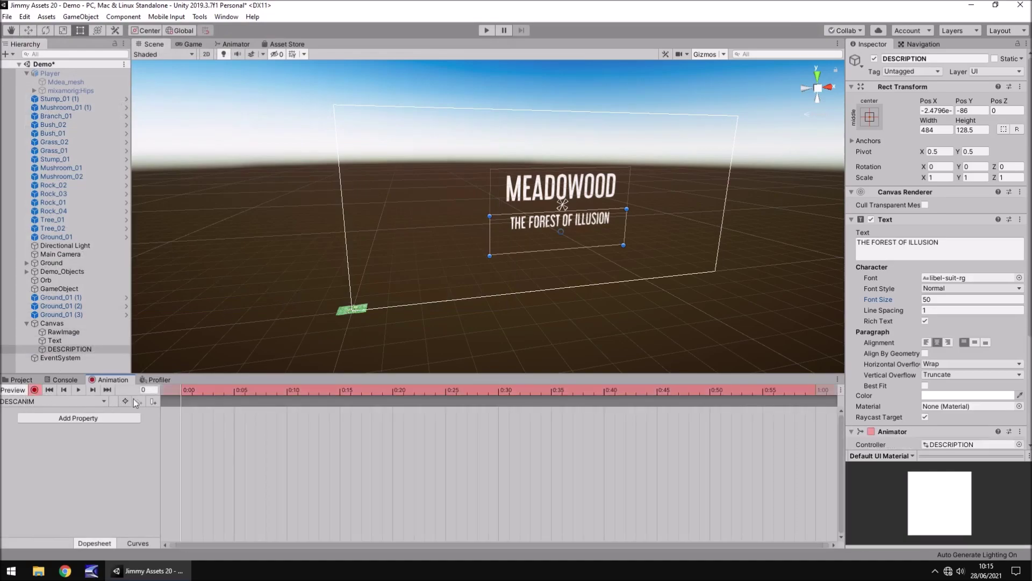
{"action": "left_click", "coordinate": [944, 396]}
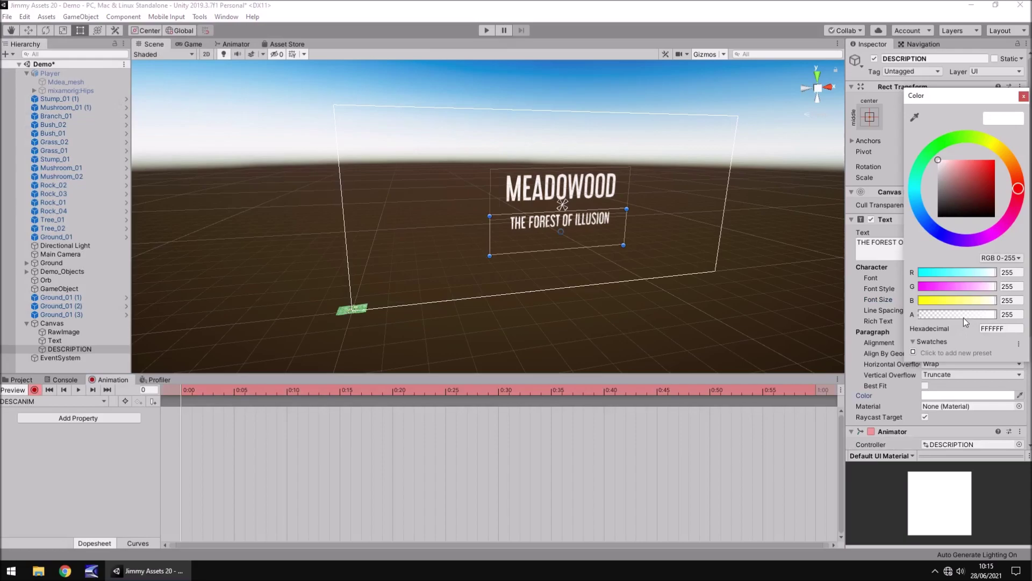
{"action": "left_click_drag", "start_coordinate": [963, 315], "coordinate": [895, 312]}
{"action": "left_click", "coordinate": [1024, 96]}
Key the subtitle's colour alpha at 0 on frame 300
{"action": "left_click", "coordinate": [144, 389]}
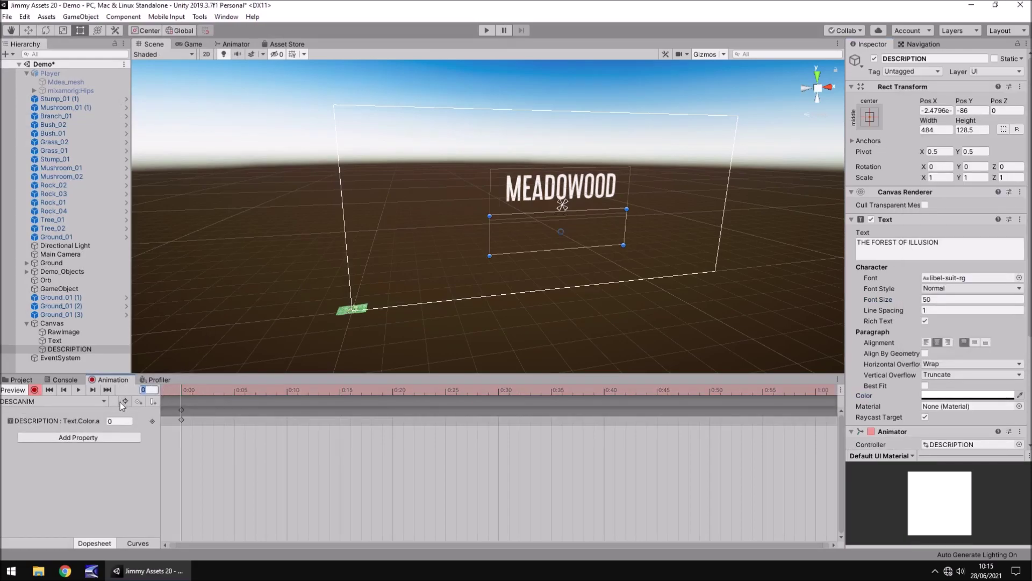
{"action": "key", "text": "BackSpace"}
{"action": "type", "text": "300"}
{"action": "key", "text": "Return"}
{"action": "left_click", "coordinate": [953, 394]}
{"action": "left_click_drag", "start_coordinate": [964, 313], "coordinate": [888, 316]}
{"action": "left_click", "coordinate": [1023, 98]}
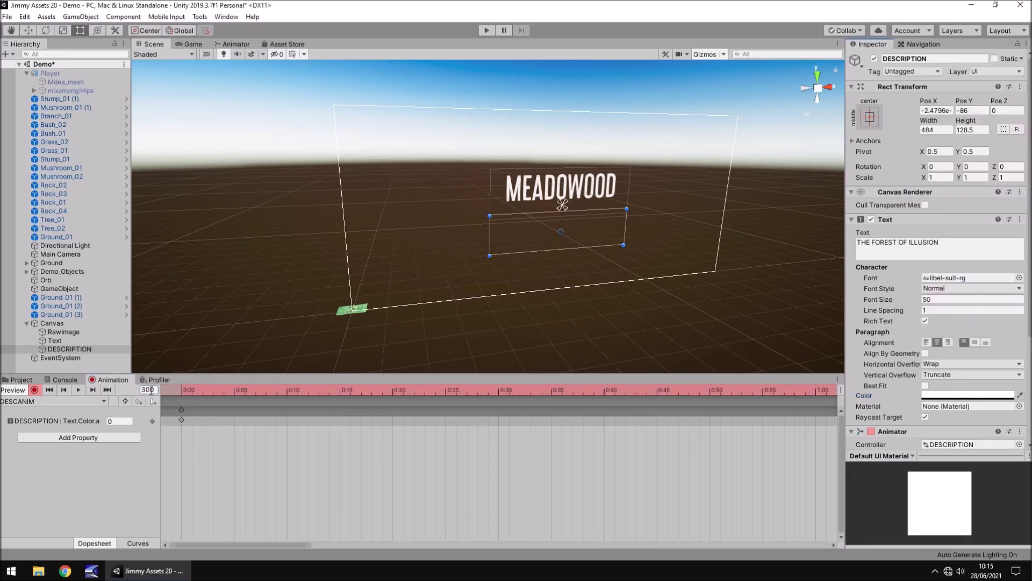
Key the subtitle's colour alpha at 255 on frame 420
{"action": "left_click_drag", "start_coordinate": [155, 390], "coordinate": [119, 392]}
{"action": "type", "text": "420"}
{"action": "left_click", "coordinate": [990, 396]}
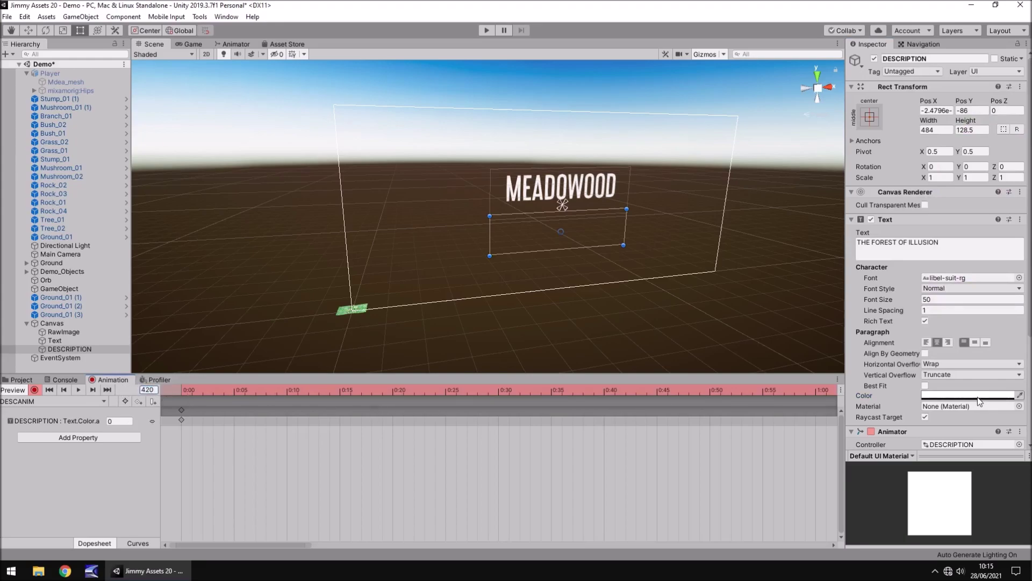
{"action": "left_click", "coordinate": [988, 315]}
{"action": "left_click_drag", "start_coordinate": [989, 316], "coordinate": [1021, 314]}
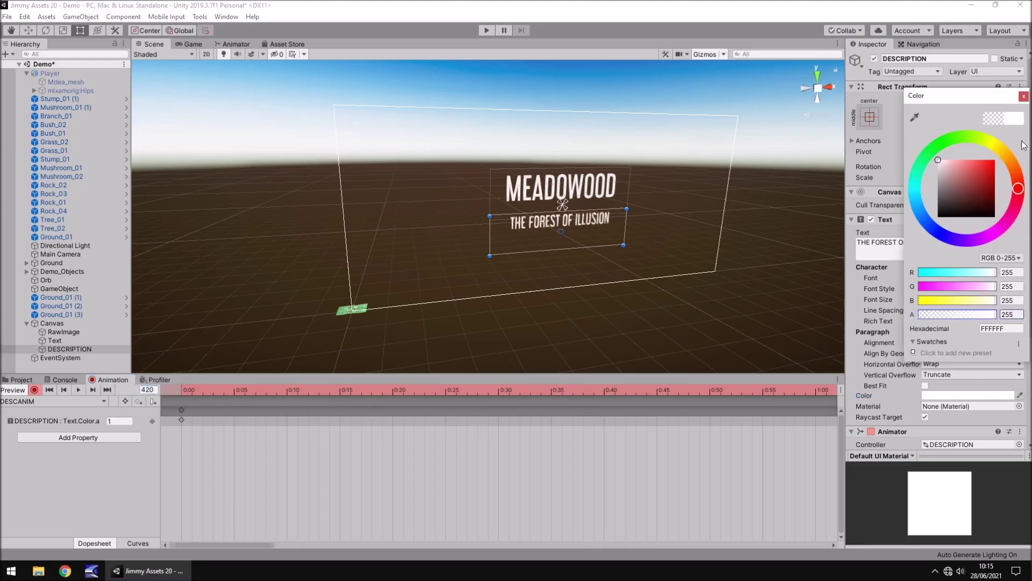
{"action": "left_click", "coordinate": [1023, 96]}
Key the subtitle's colour alpha at 255 on frame 600
{"action": "left_click", "coordinate": [148, 389]}
{"action": "type", "text": "600"}
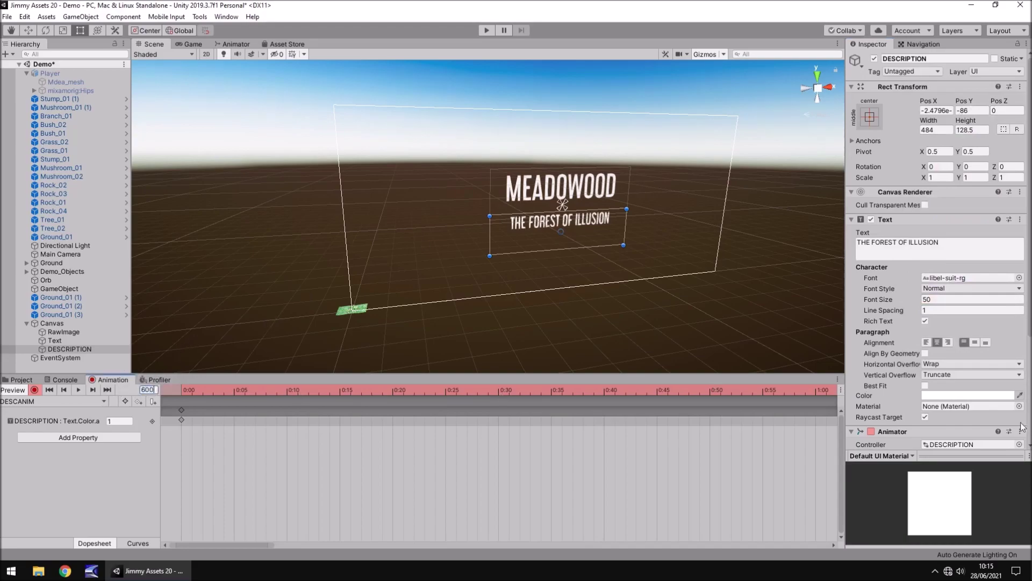
{"action": "left_click", "coordinate": [968, 395]}
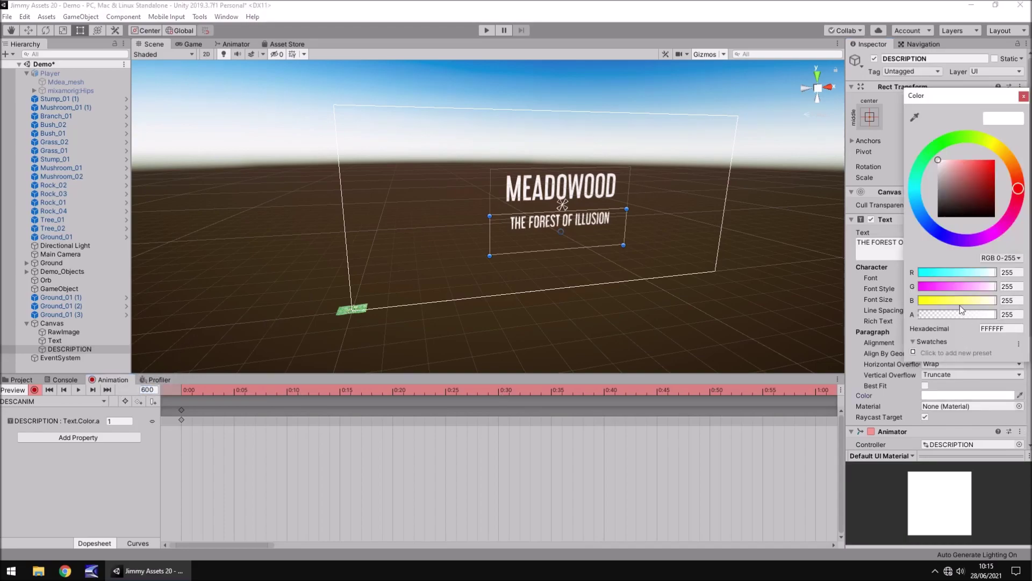
{"action": "left_click", "coordinate": [1023, 96]}
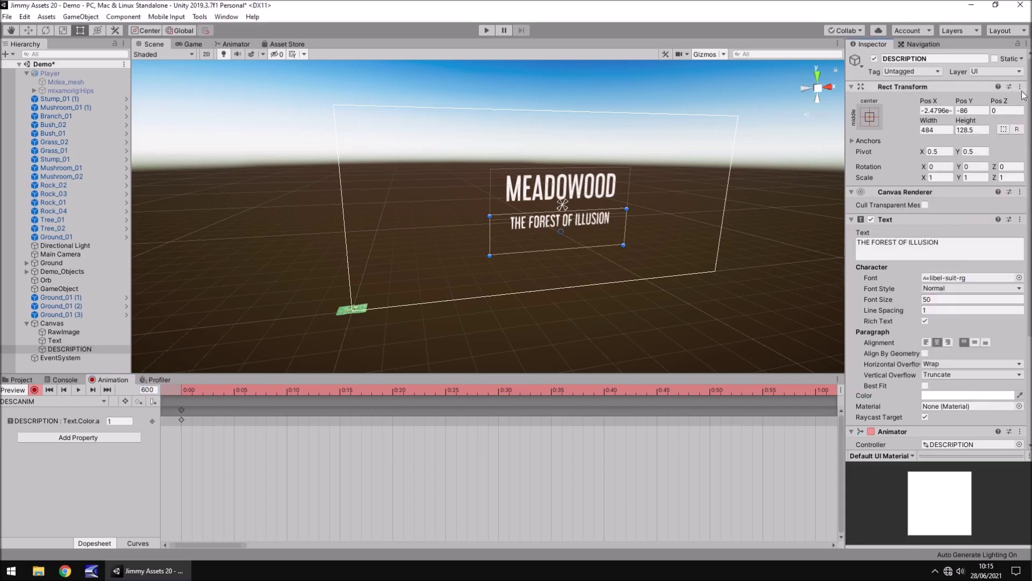
Key the subtitle's colour alpha at 0 on frame 720 and stop recording the DESCANIM clip
{"action": "left_click", "coordinate": [155, 389]}
{"action": "type", "text": "720"}
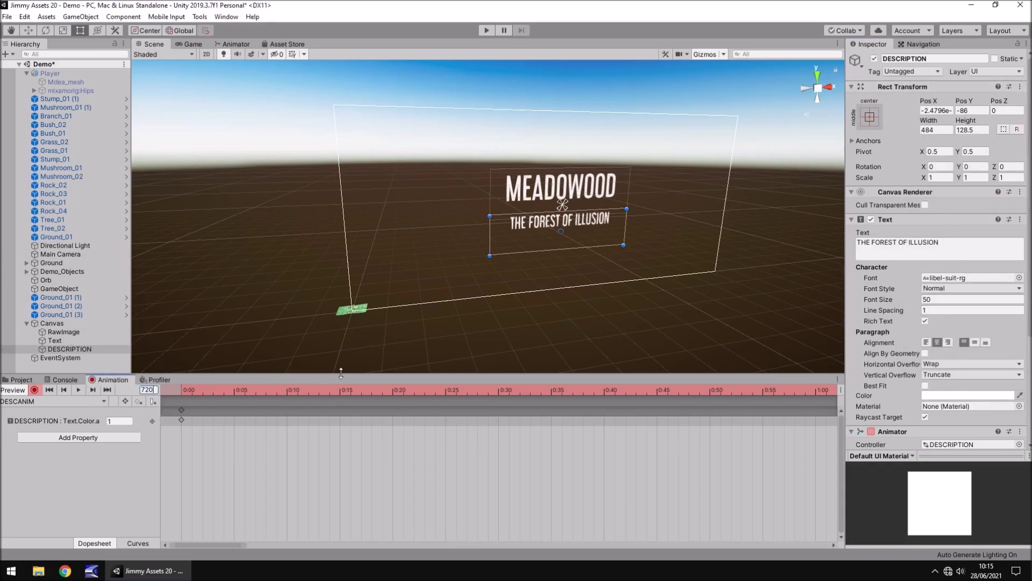
{"action": "left_click", "coordinate": [956, 396]}
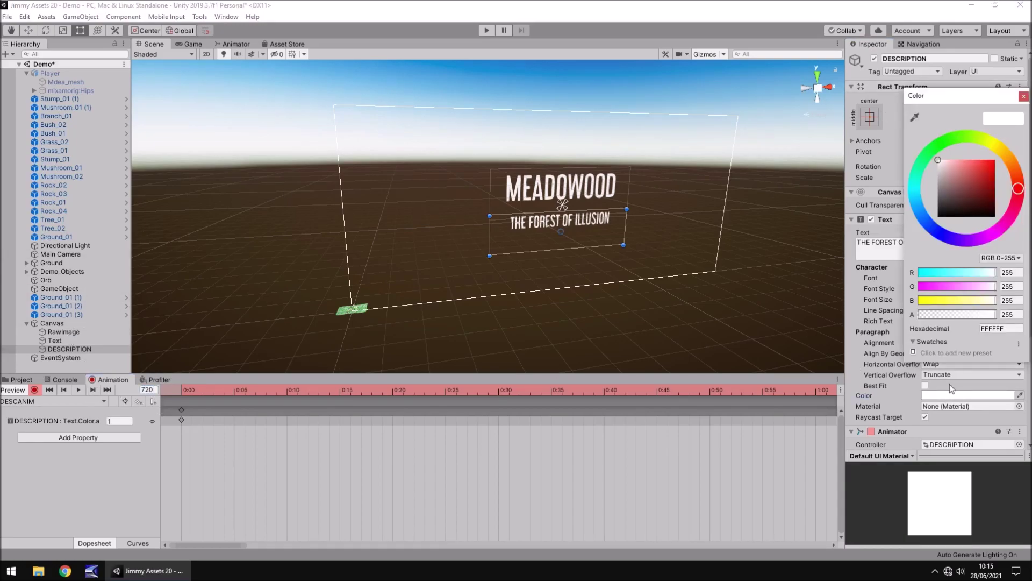
{"action": "left_click_drag", "start_coordinate": [955, 315], "coordinate": [880, 321]}
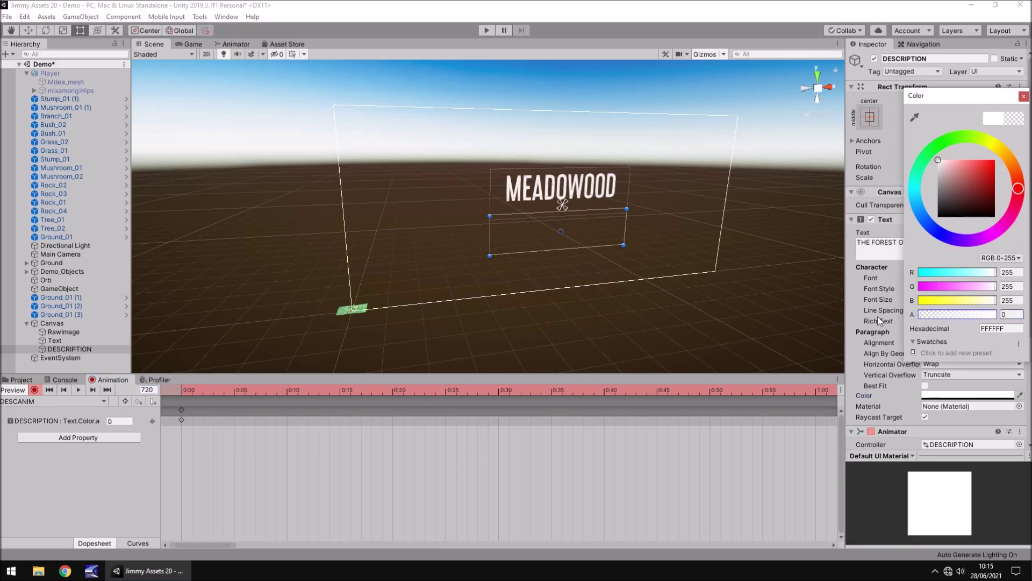
{"action": "left_click", "coordinate": [1024, 96]}
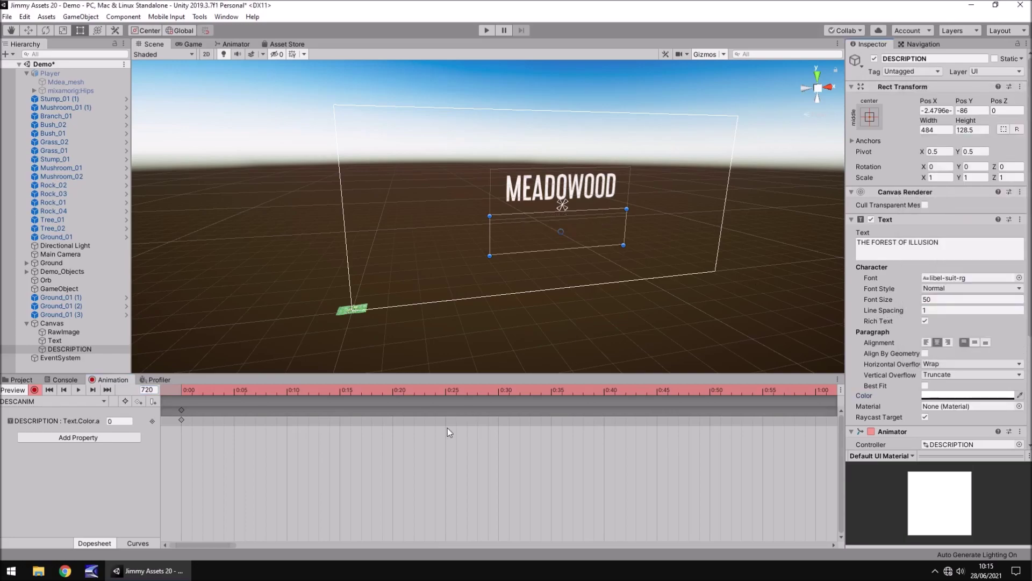
{"action": "left_click", "coordinate": [35, 389]}
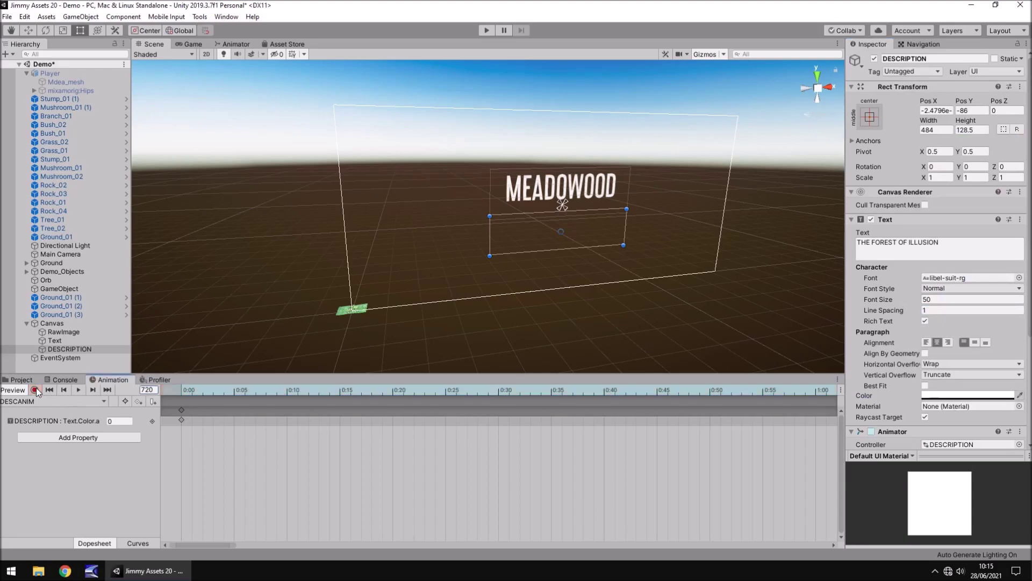
Turn off Loop Time for the DESCANIM clip in the Intro folder and play-test the intro scene
{"action": "left_click", "coordinate": [30, 379]}
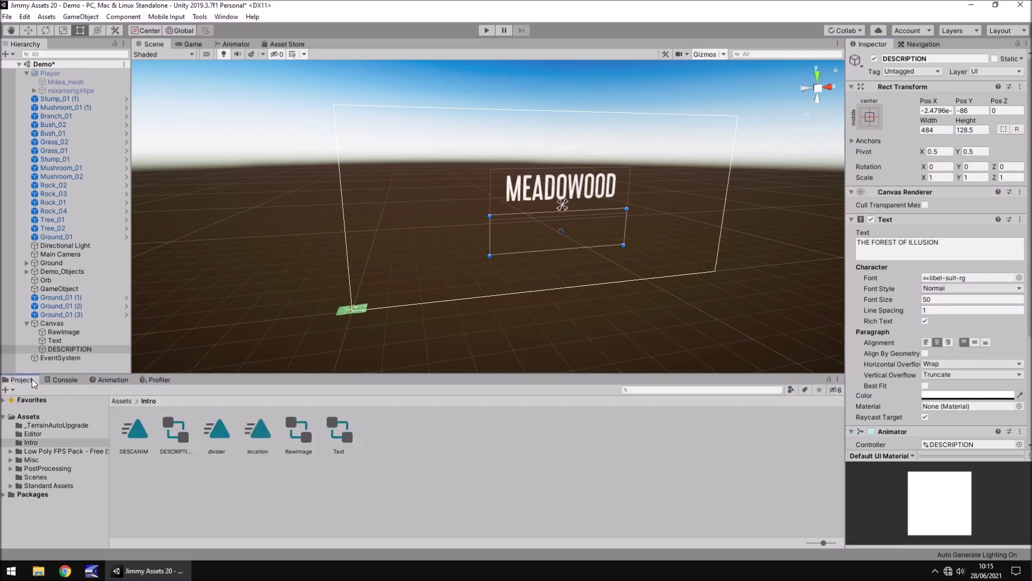
{"action": "left_click", "coordinate": [134, 433]}
{"action": "left_click", "coordinate": [925, 94]}
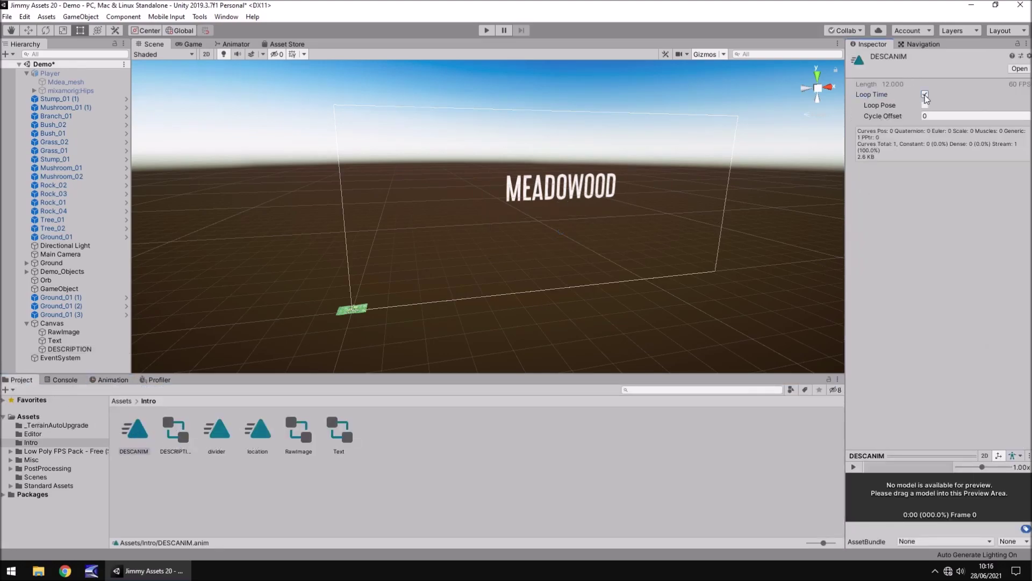
{"action": "left_click", "coordinate": [486, 30]}
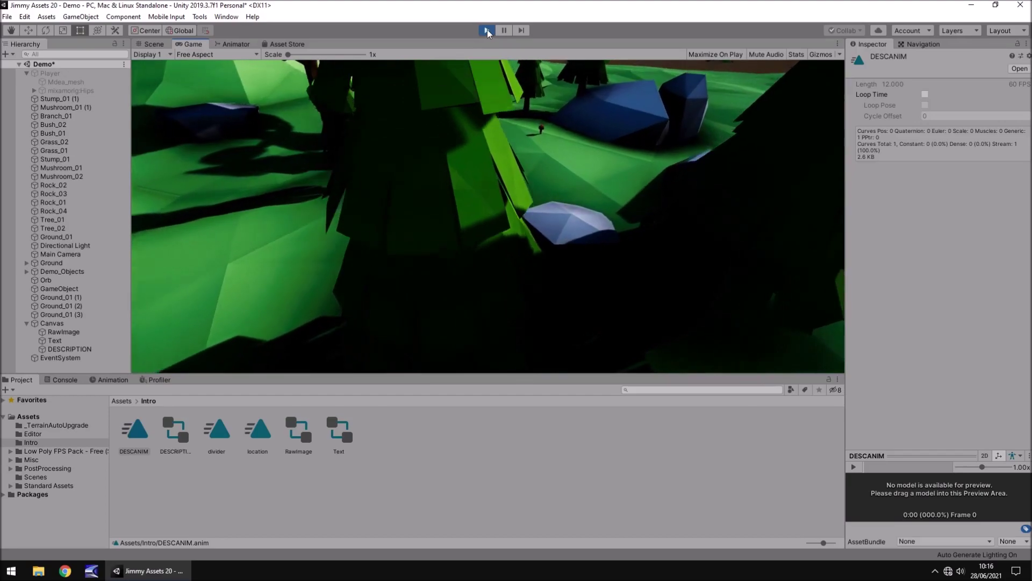
{"action": "left_click", "coordinate": [486, 31]}
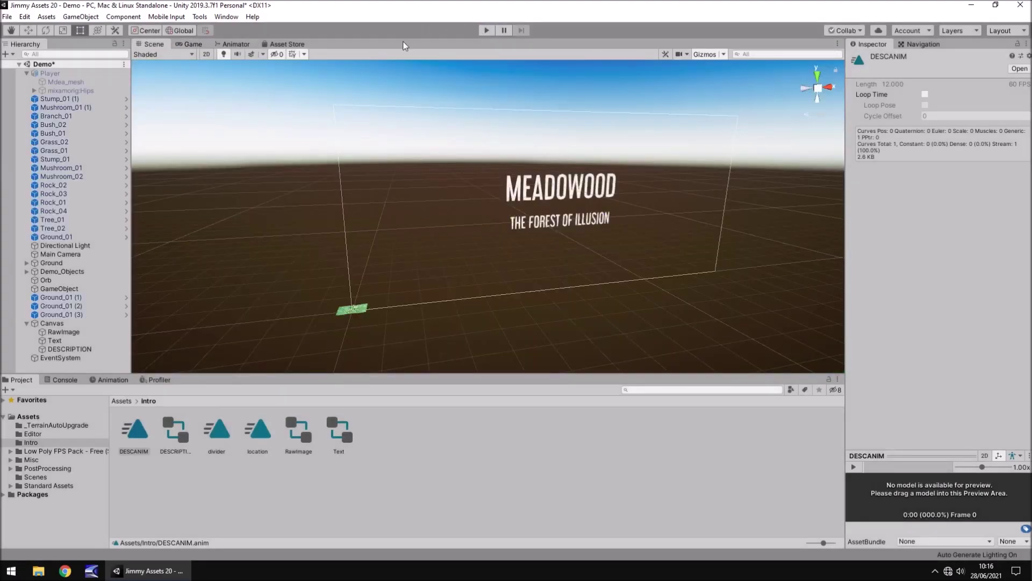